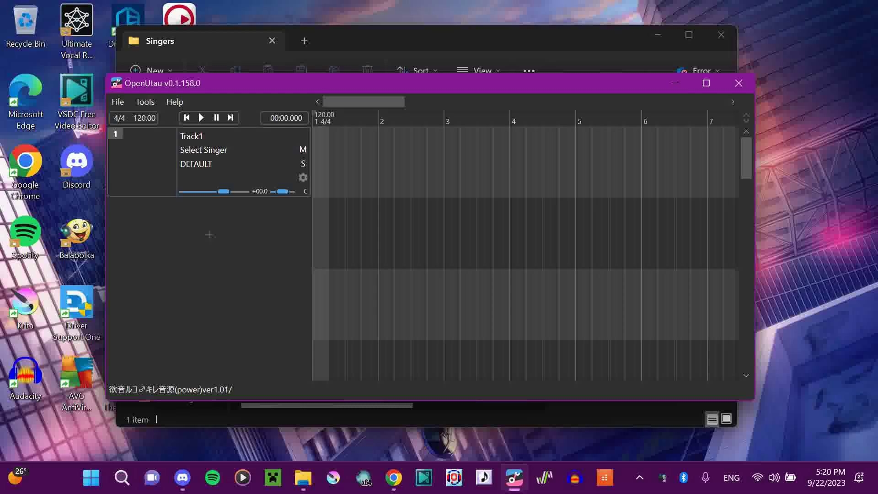
- Examine the Singers folder inside the OpenUTAU documents folder in File Explorer and return to OpenUtau
key("alt+Tab")
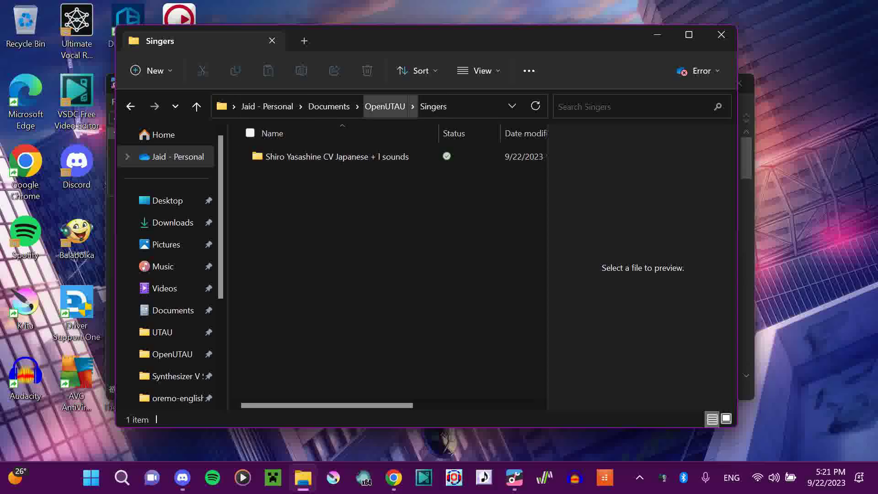
left_click(385, 106)
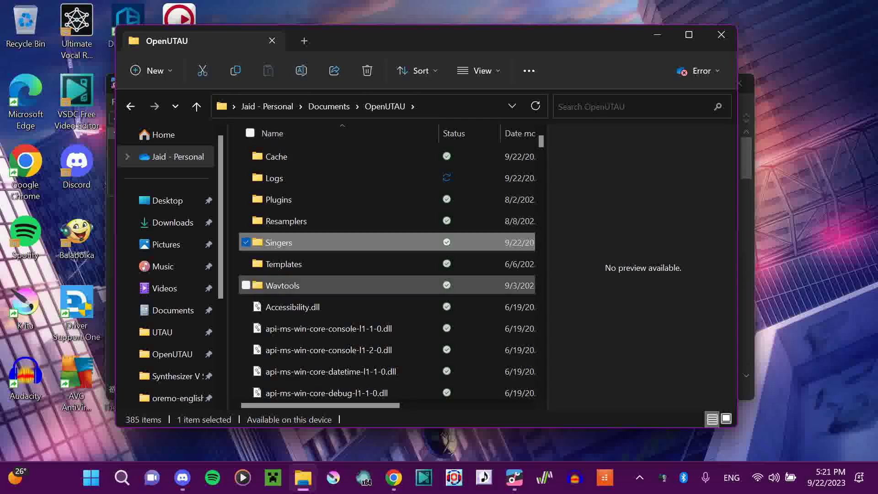
key("Return")
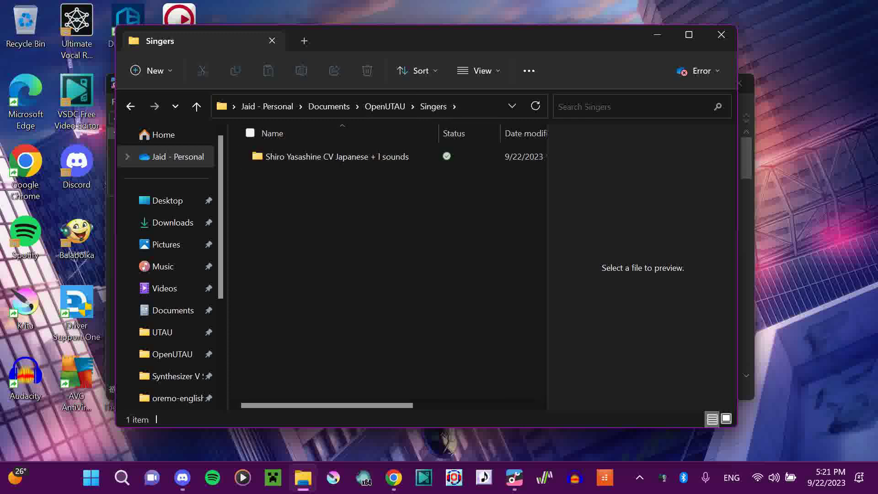
mouse_move(746, 158)
left_mouse_down()
mouse_move(746, 200)
mouse_move(746, 158)
left_mouse_up()
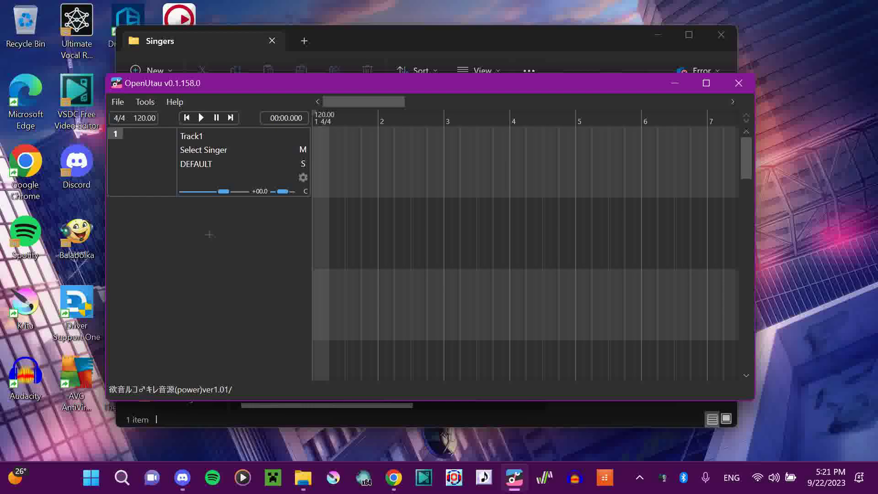
- Open the OpenUtau preferences and reset the Additional Singer Path
left_click(145, 101)
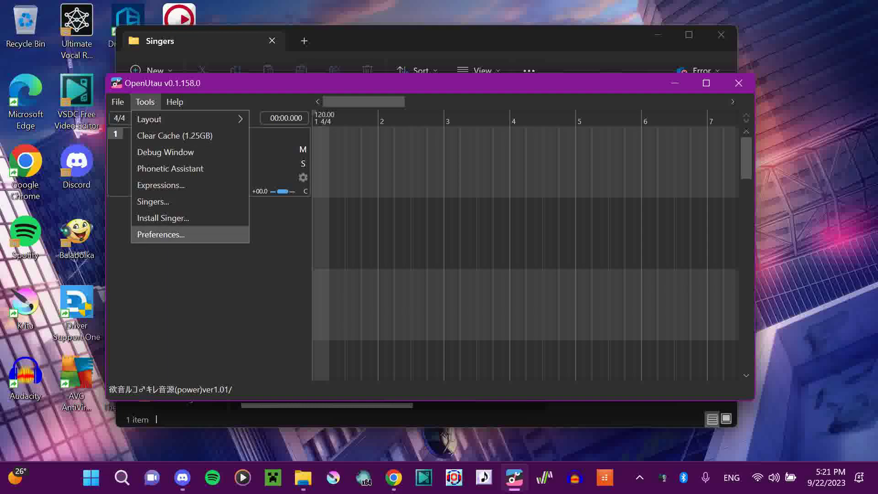
left_click(161, 235)
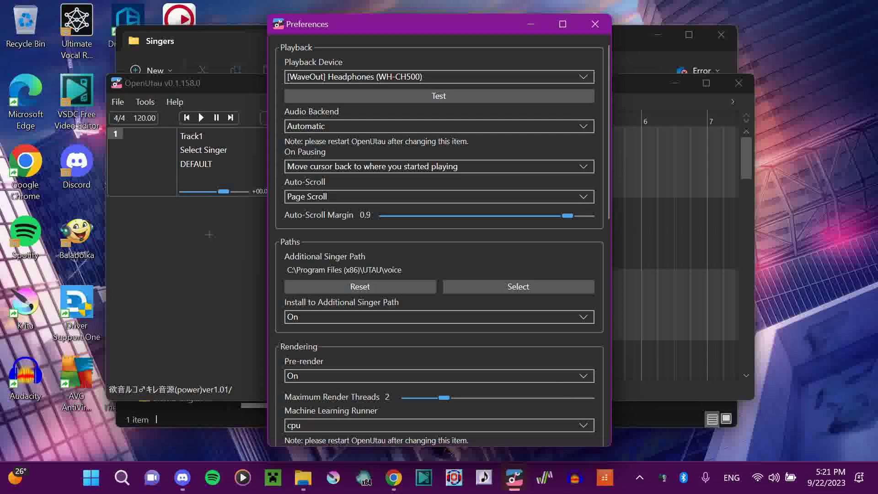
scroll(440, 240, "down", 1)
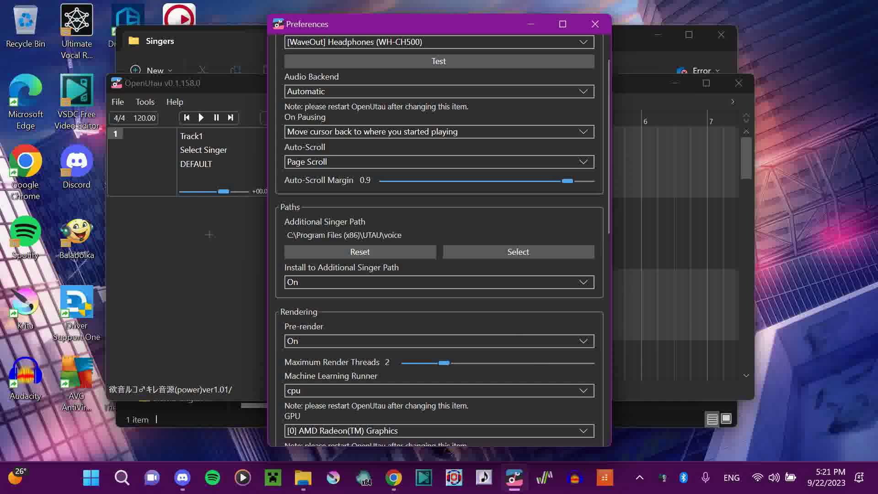
left_click(360, 252)
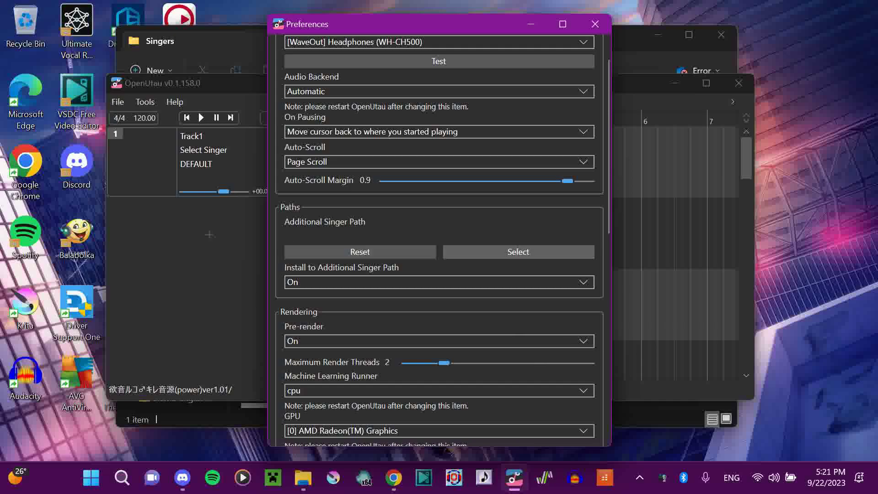
- Set the Additional Singer Path to the voice folder inside the UTAU program folder and close the preferences
left_click(518, 252)
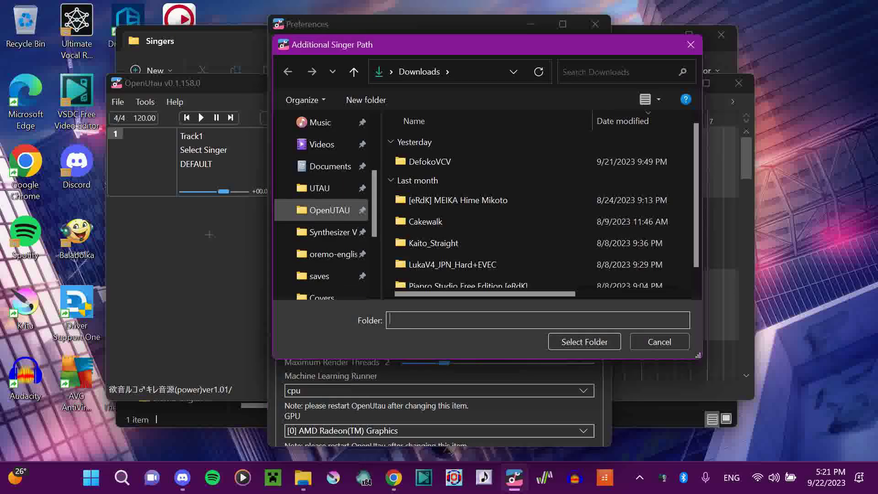
left_click(321, 188)
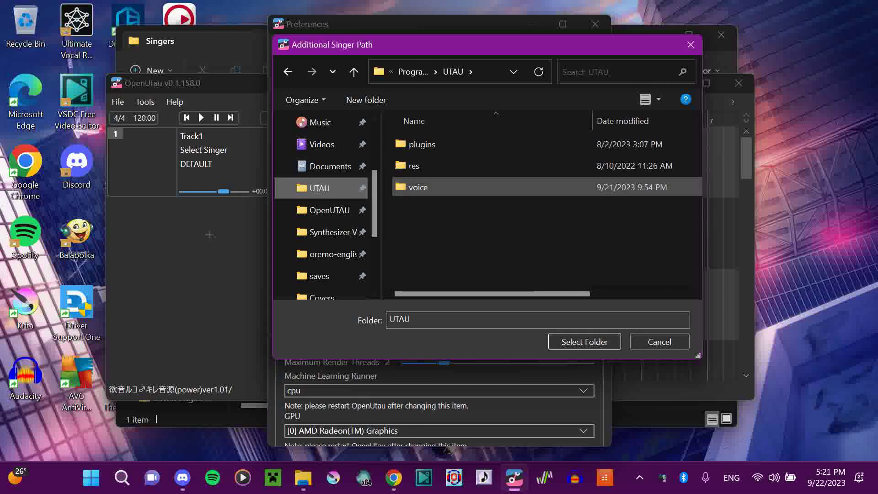
scroll(321, 188, "up", 2)
scroll(321, 166, "down", 2)
scroll(327, 166, "up", 1)
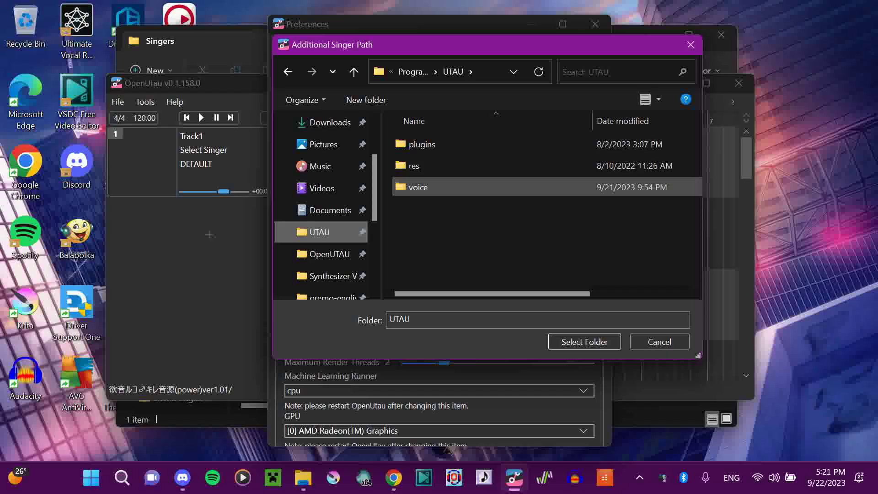
left_click(419, 187)
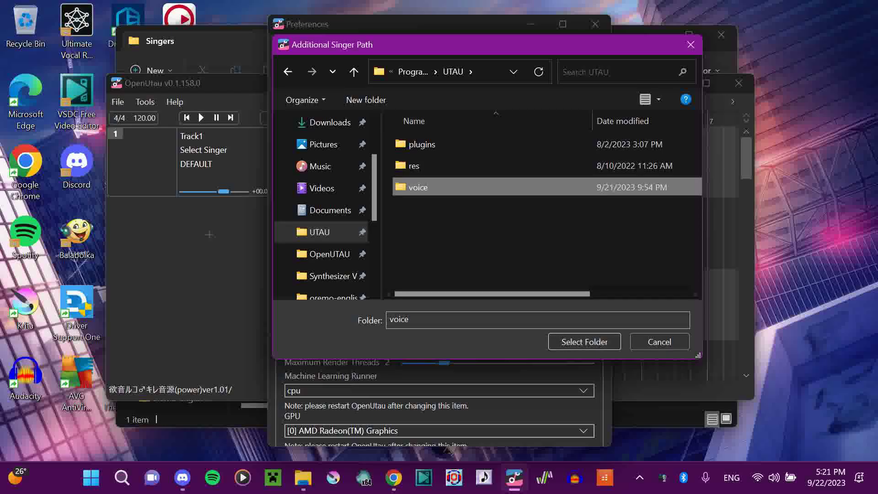
left_click(585, 342)
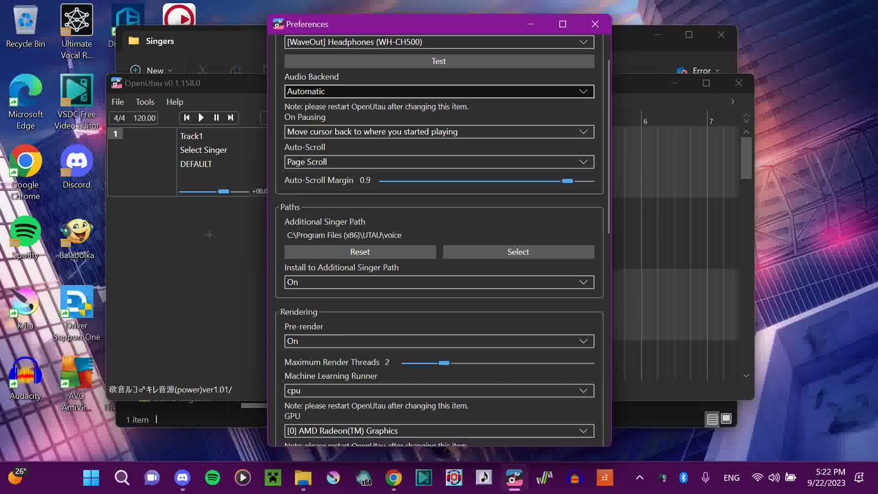
scroll(439, 238, "down", 5)
scroll(439, 238, "up", 6)
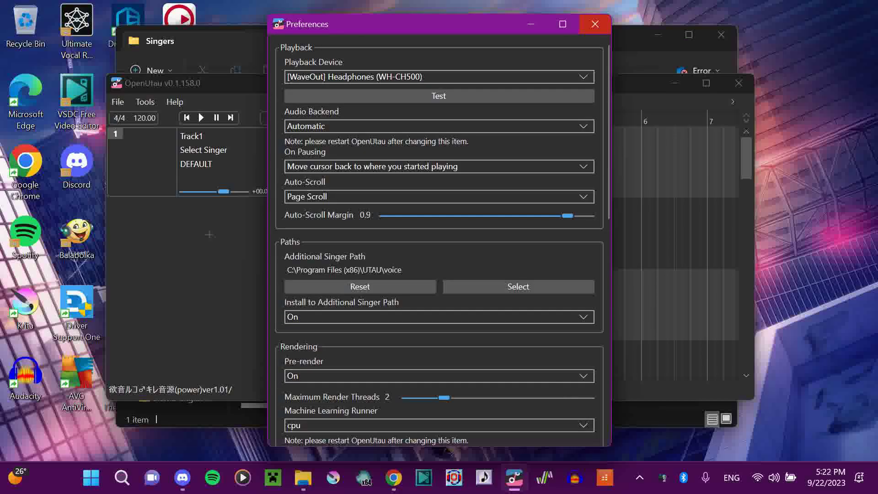
left_click(596, 24)
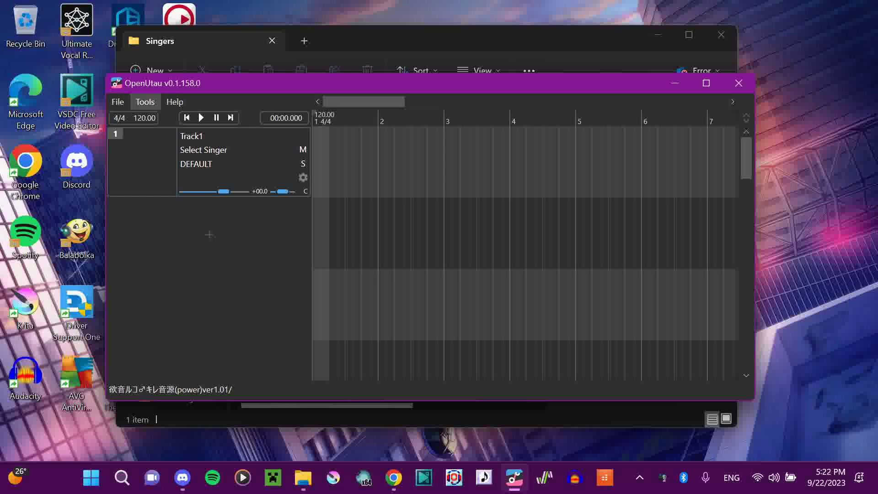
left_click(145, 101)
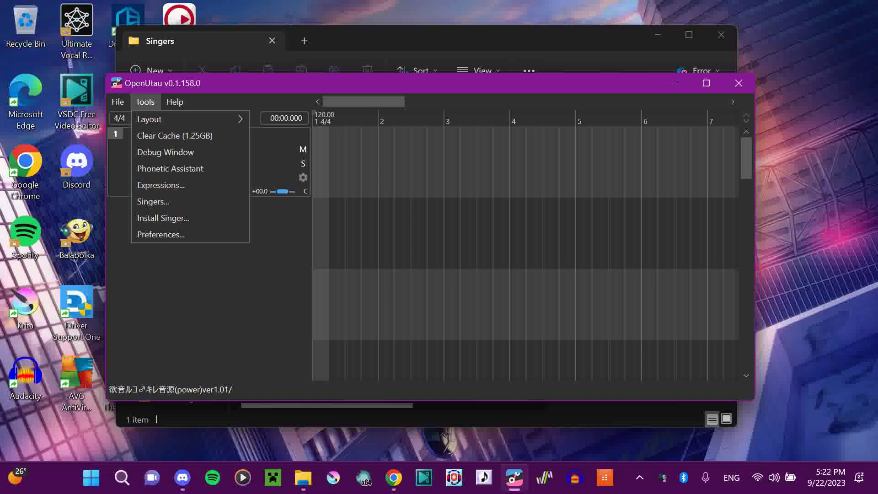
mouse_move(117, 102)
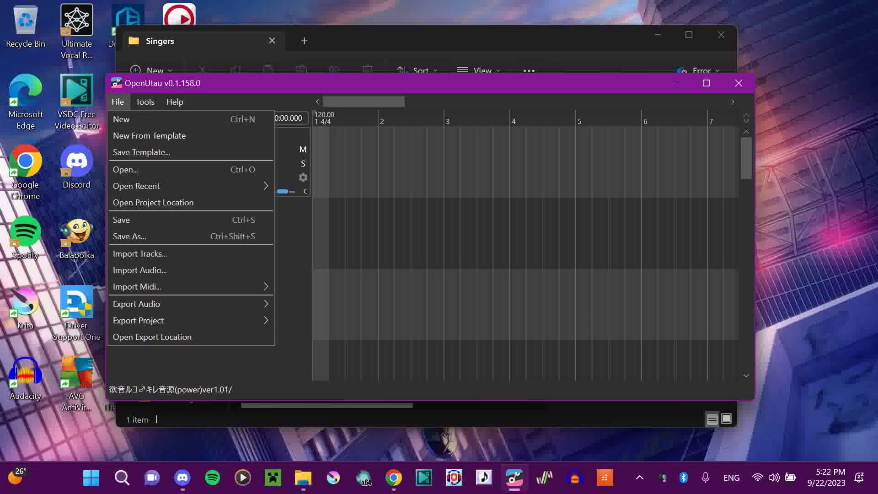
mouse_move(145, 102)
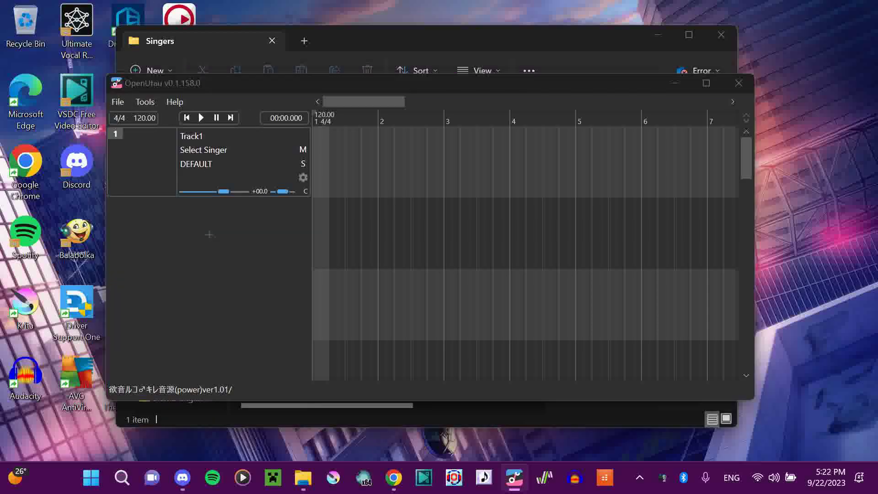
left_click(163, 217)
scroll(164, 316, "up", 4)
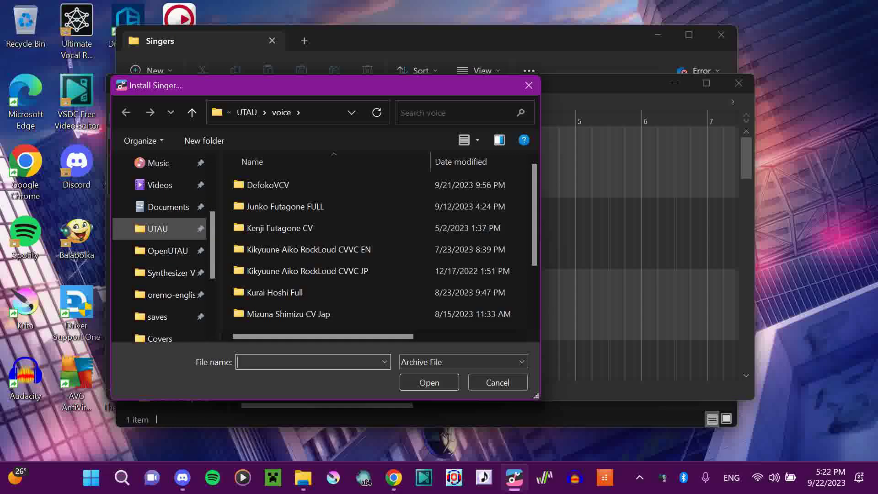
scroll(165, 317, "up", 1)
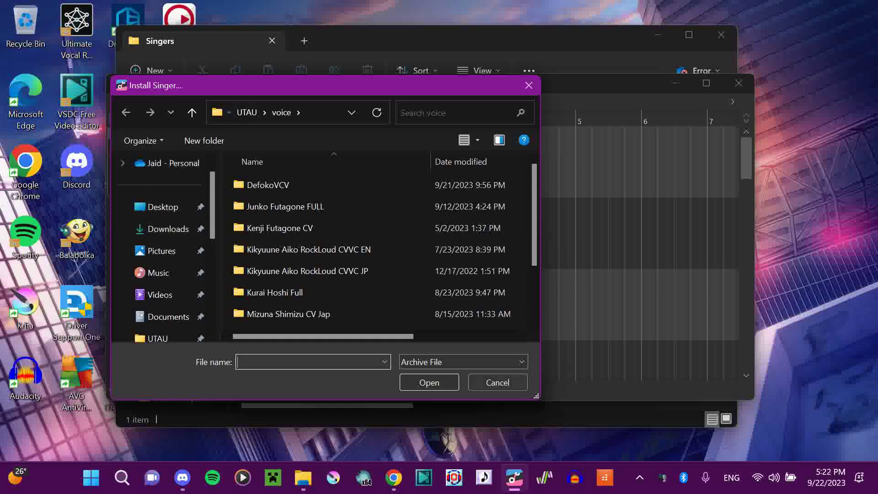
left_click(498, 382)
- Start installing a singer from the zipped Akatsuka Youichi_Feng archive in the Downloads folder
left_click(145, 102)
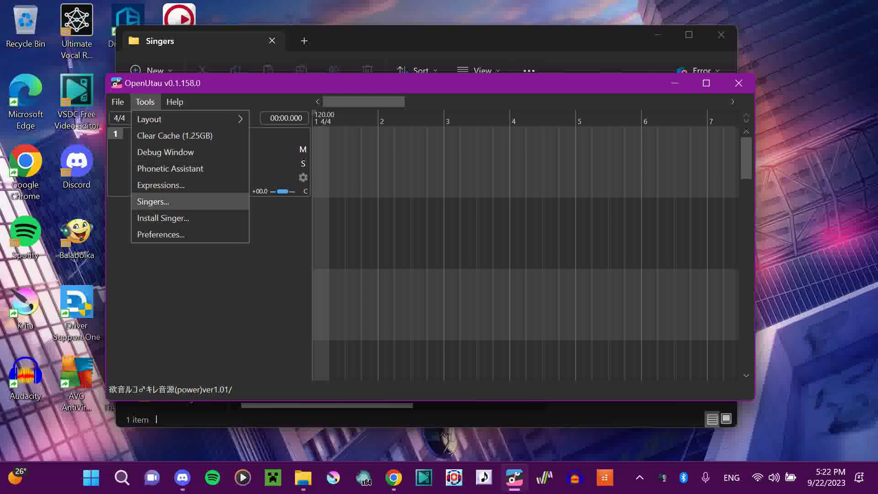
left_click(157, 217)
scroll(160, 184, "up", 2)
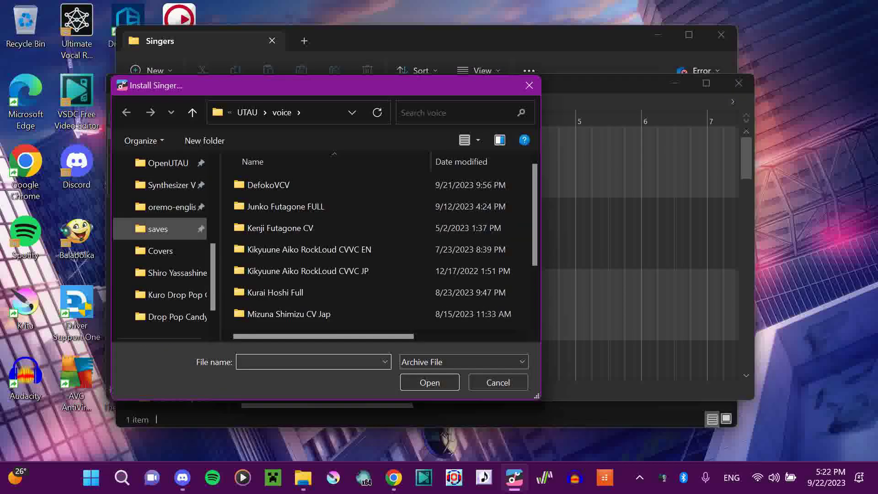
scroll(165, 250, "up", 2)
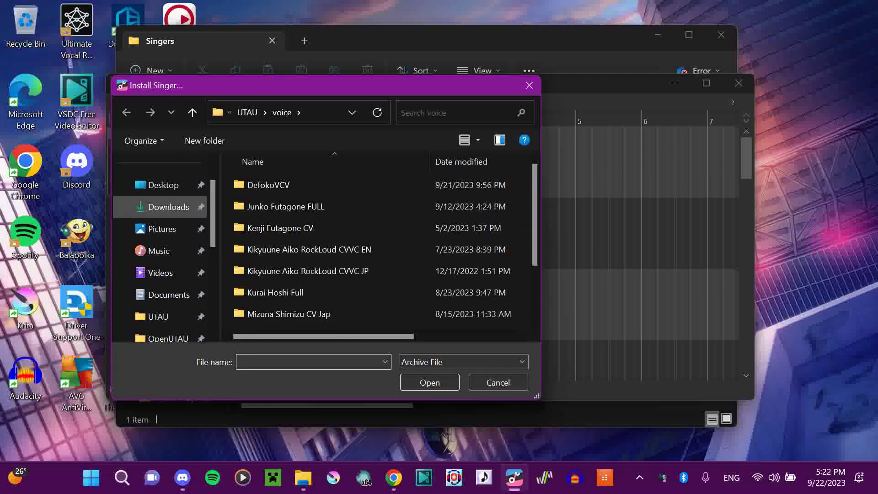
left_click(168, 207)
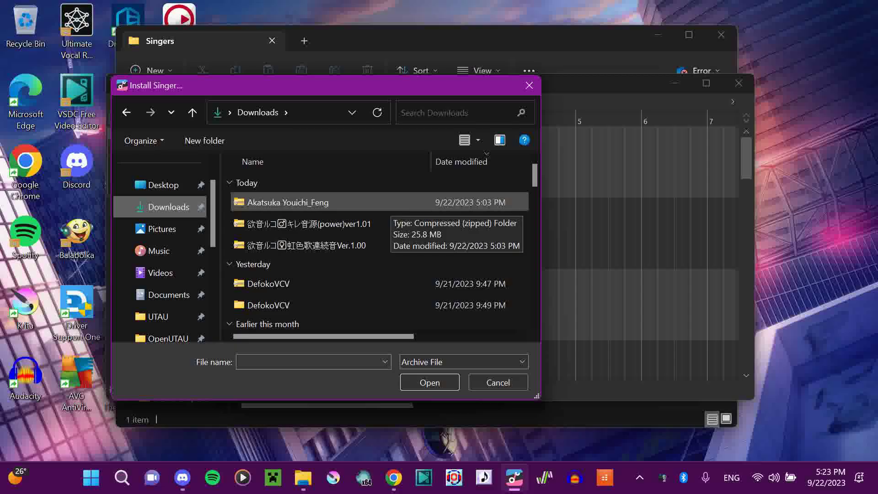
double_click(366, 202)
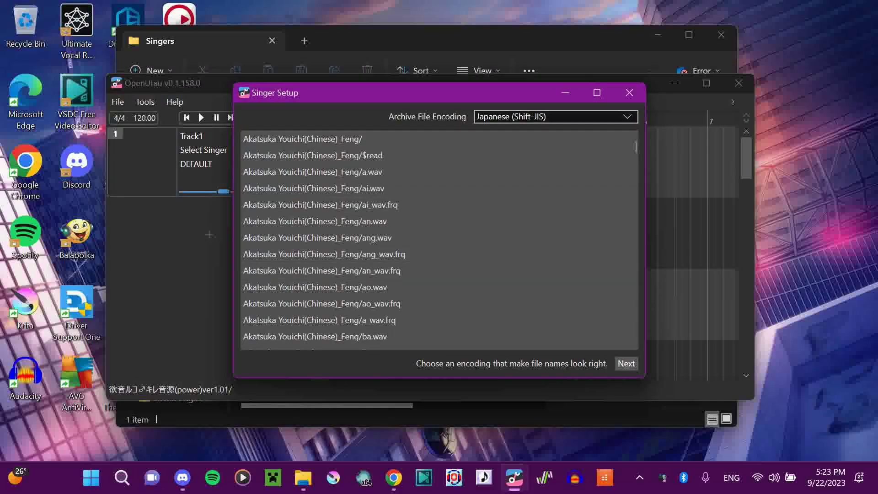
- Try the Chinese Simplified (GB2312) and Chinese Traditional (Big5) archive file encodings, and return to Japanese (Shift-JIS)
left_click(556, 116)
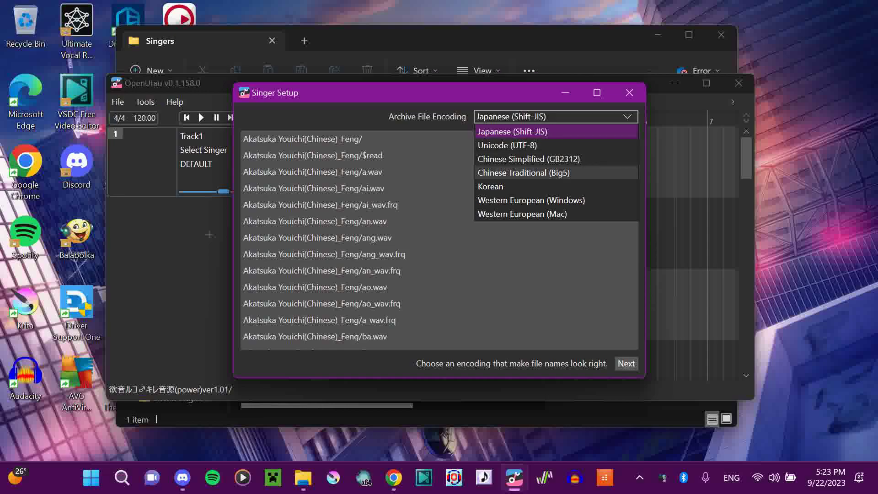
left_click(529, 159)
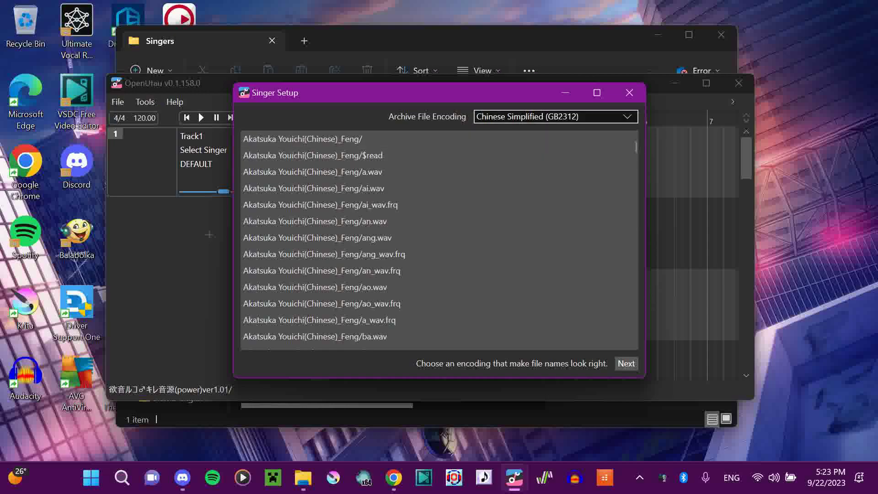
left_click(556, 116)
left_click(529, 172)
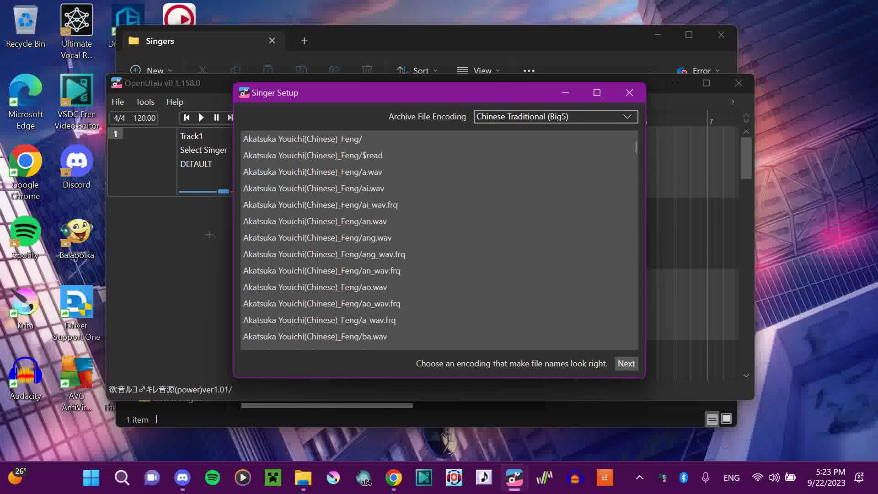
left_click(555, 117)
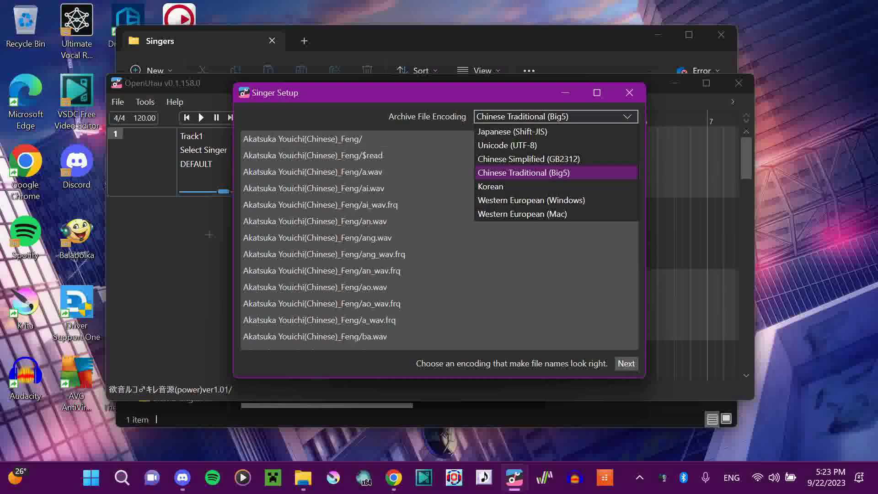
left_click(529, 133)
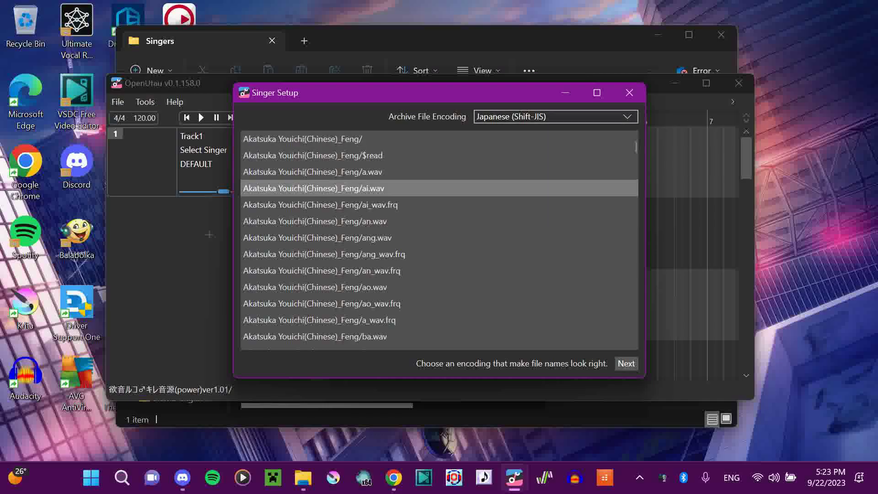
- Set the archive file encoding to Chinese Simplified (GB2312) and check the file names in the list
left_click(556, 117)
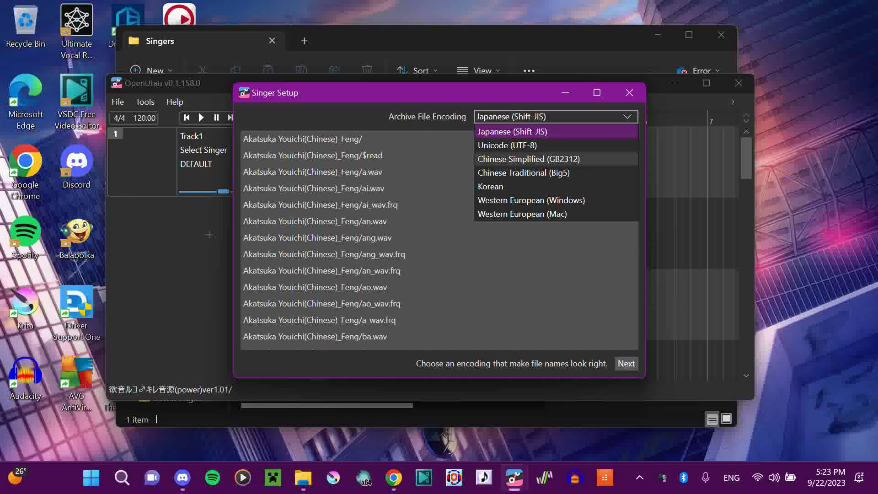
left_click(529, 159)
scroll(412, 151, "down", 3)
scroll(412, 151, "up", 3)
- Try the Western European (Windows) archive file encoding and switch it to Western European (Mac)
left_click(556, 116)
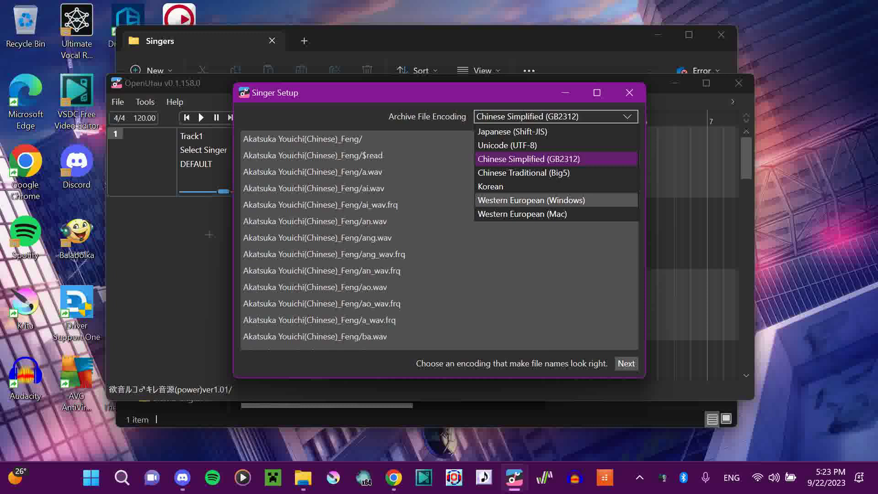
left_click(531, 200)
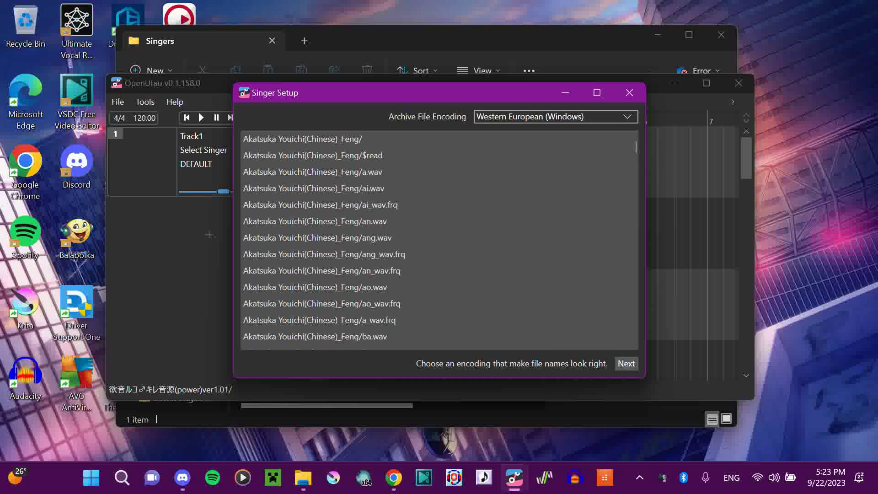
left_click(549, 116)
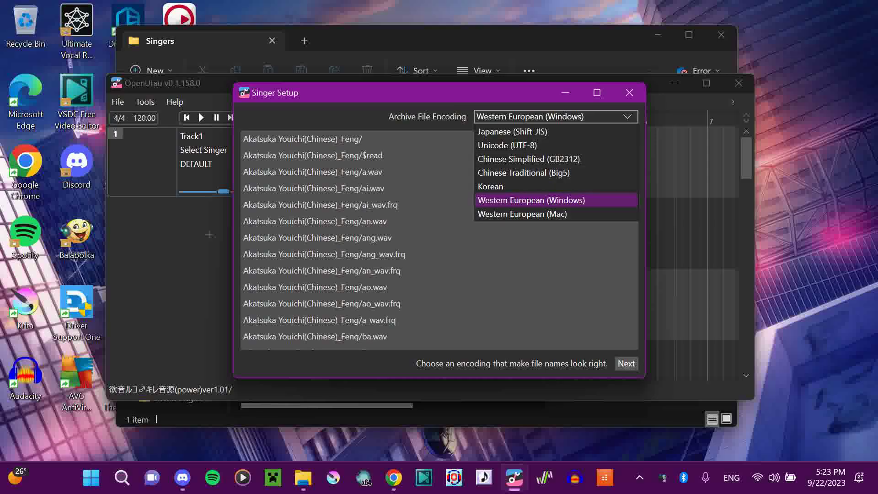
left_click(522, 214)
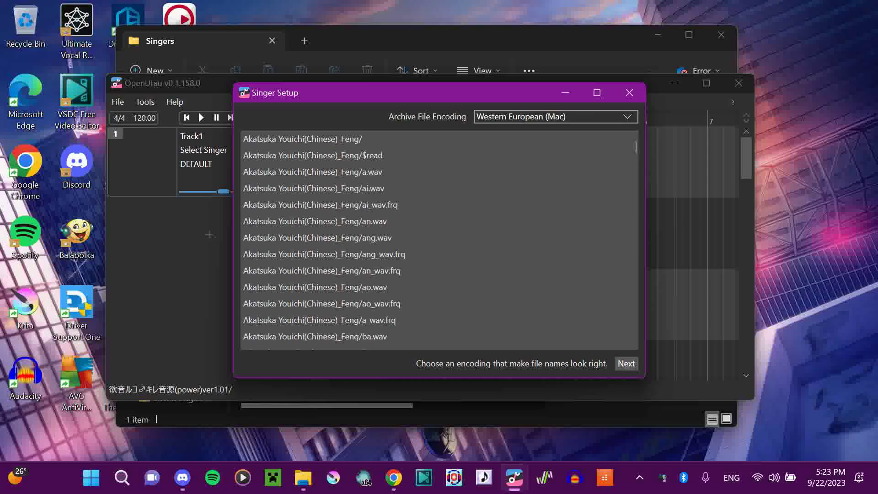
- Set the archive file encoding to Western European (Windows) and continue to the text file encoding
left_click(556, 116)
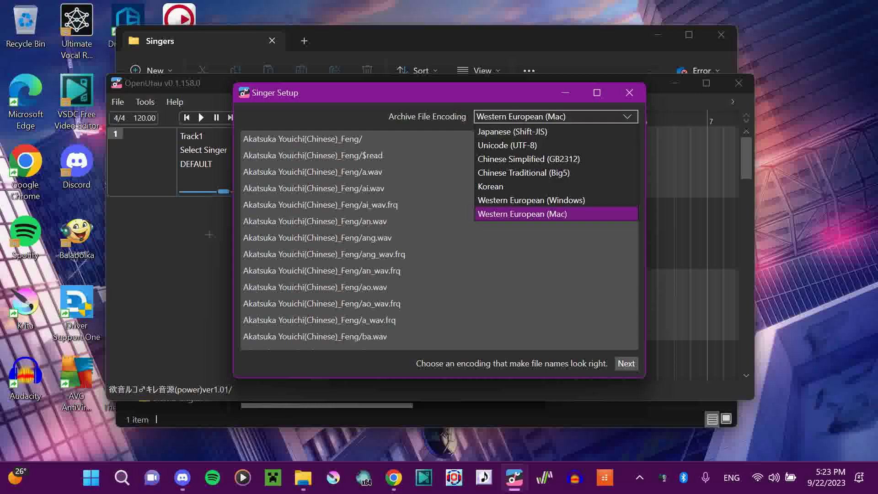
key("Up")
key("Return")
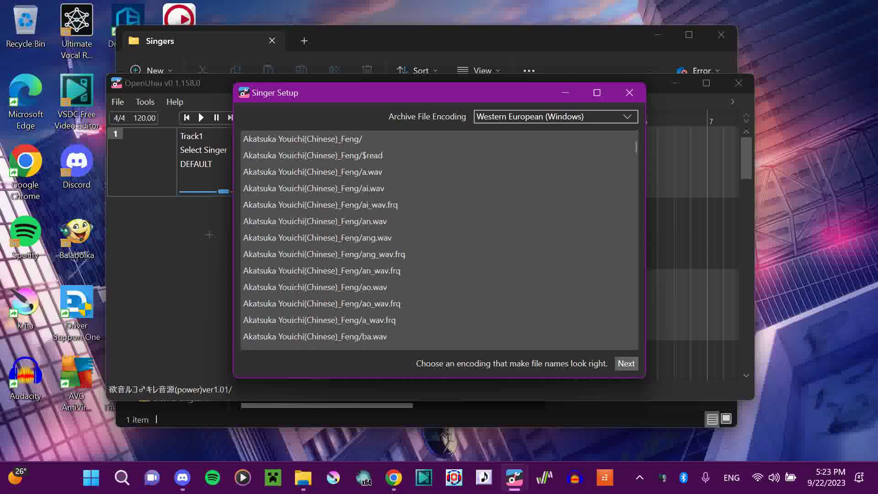
key("alt+Down")
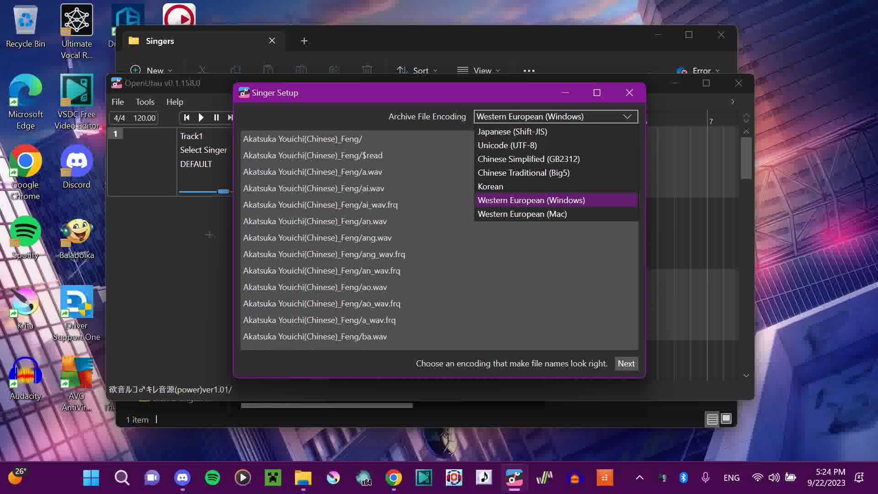
left_click(412, 172)
left_click(626, 364)
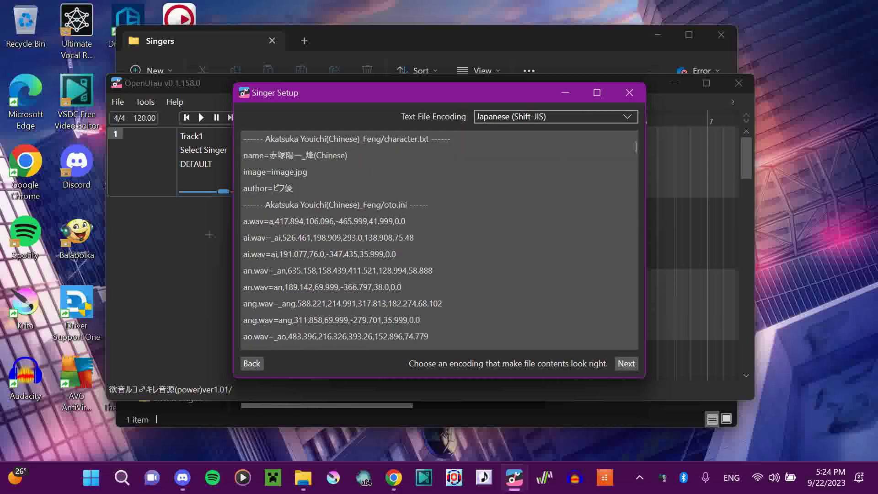
- Try the Chinese Simplified (GB2312), Chinese Traditional (Big5) and Western European (Windows) text file encodings
left_click(555, 117)
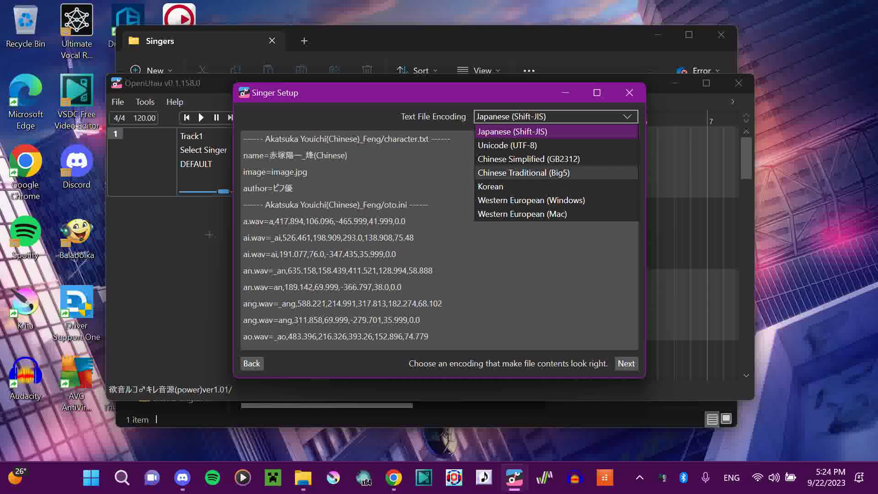
left_click(529, 158)
left_click(556, 116)
left_click(524, 173)
left_click(555, 117)
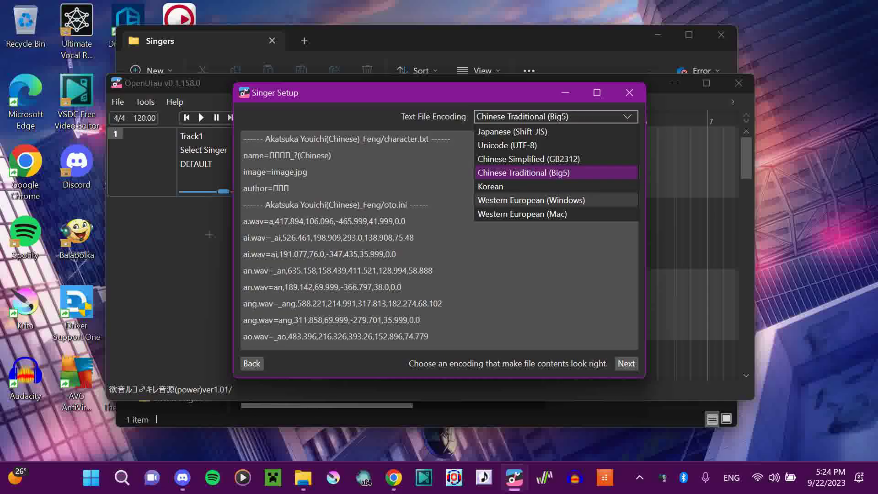
left_click(531, 200)
- Compare the Chinese Simplified (GB2312) and Chinese Traditional (Big5) text file encodings again, ending on Big5 with the encoding choices open
left_click(555, 116)
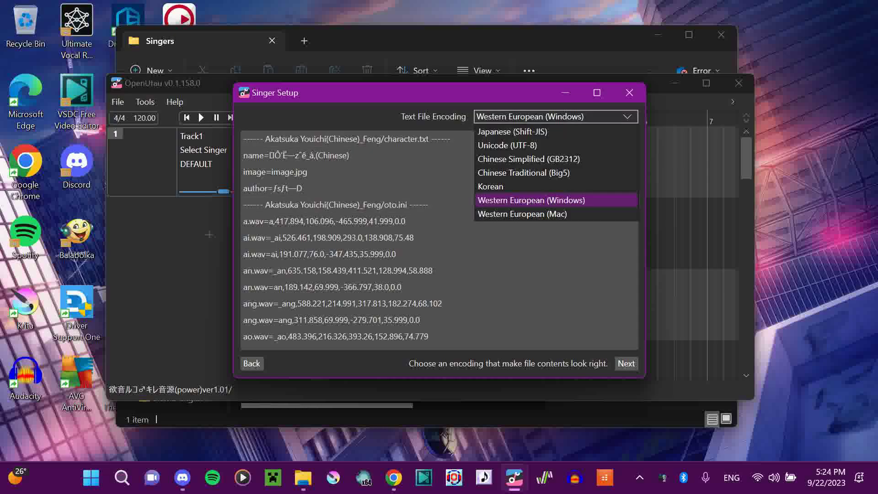
left_click(526, 158)
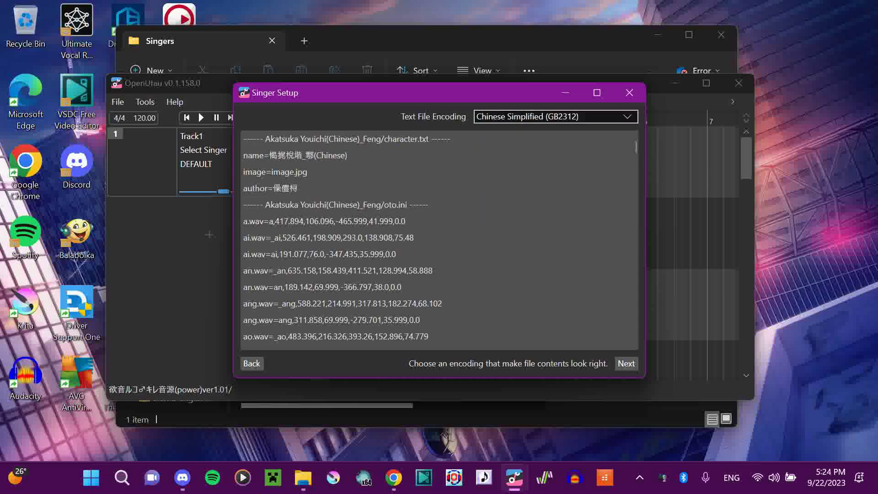
left_click(555, 116)
left_click(523, 173)
left_click(556, 116)
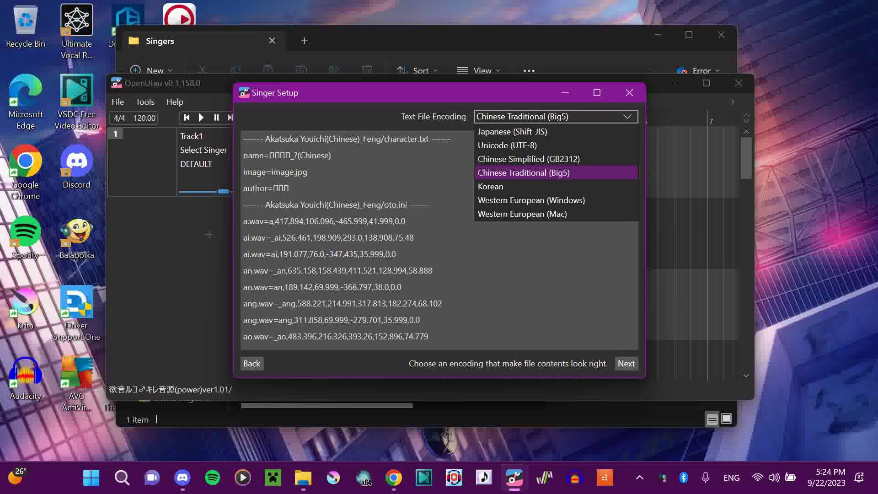
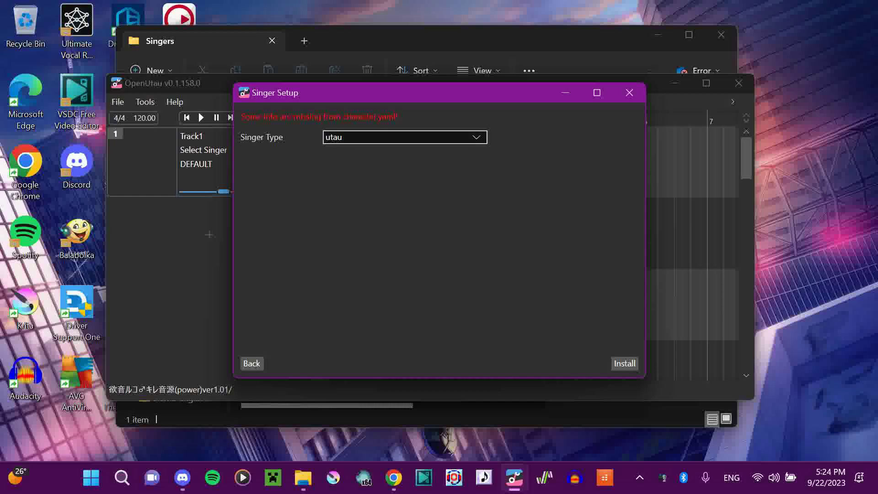
- Choose utau as the singer type and install the Akatsuka Youichi_Feng voicebank
left_click(404, 136)
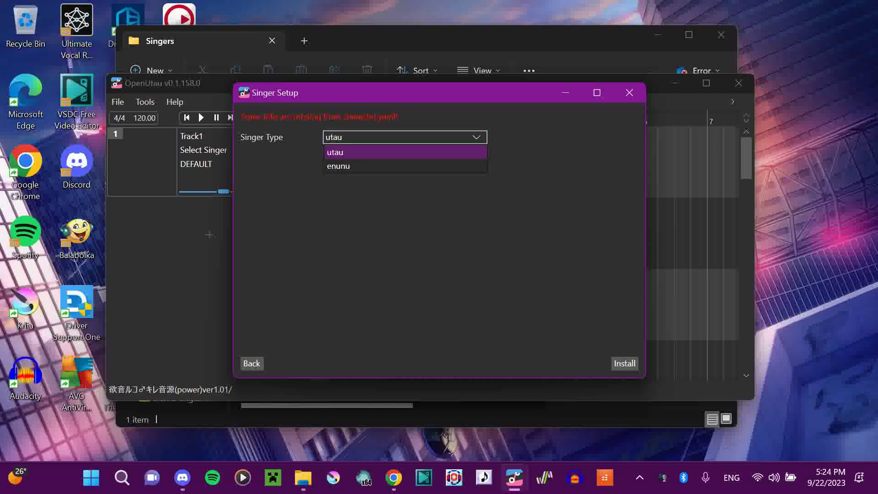
left_click(405, 151)
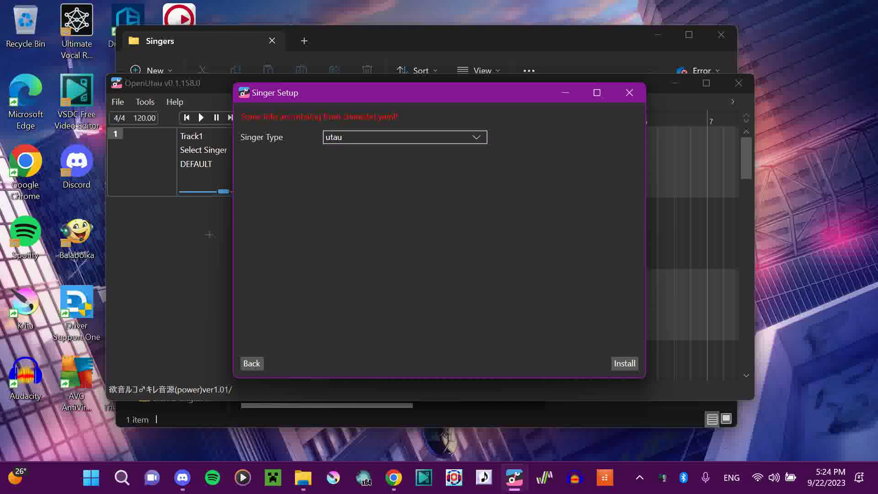
left_click(625, 363)
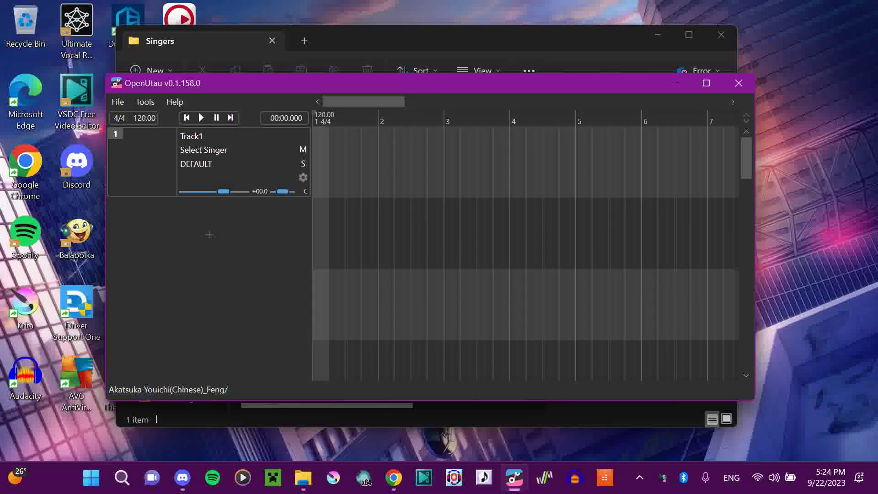
- Check the singers available for Track1, and exit OpenUtau without saving the project
left_click(203, 150)
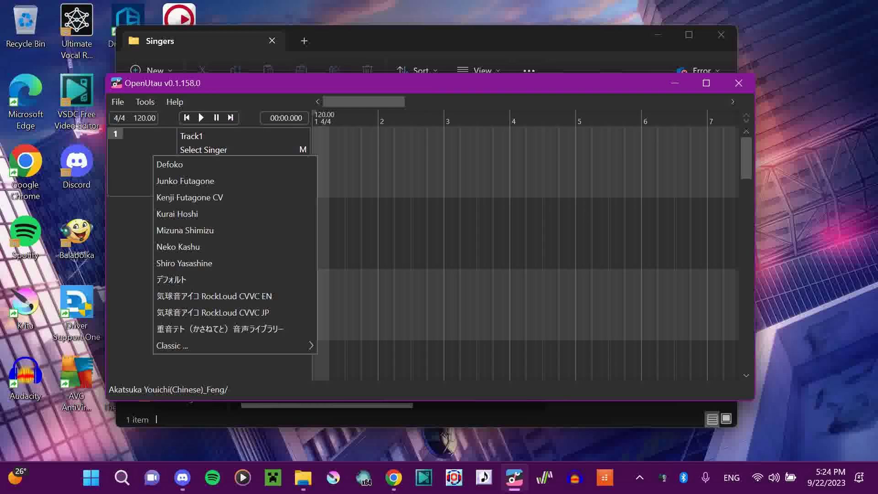
key("Escape")
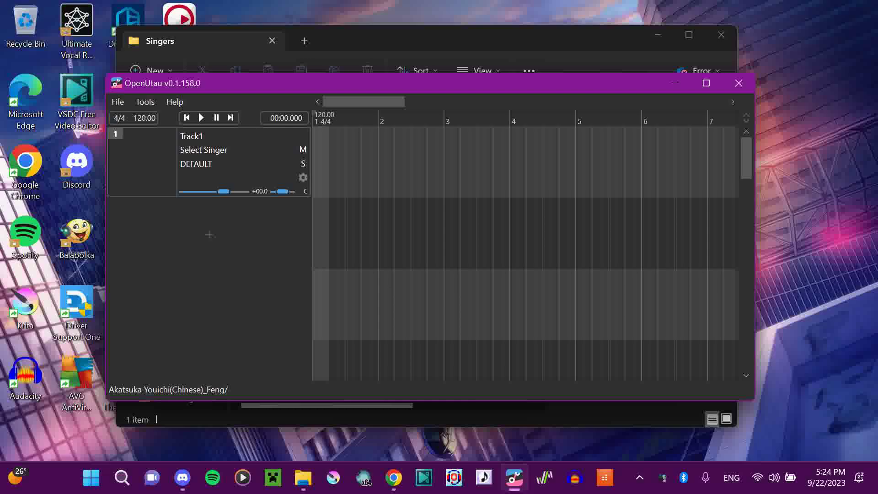
left_click(739, 83)
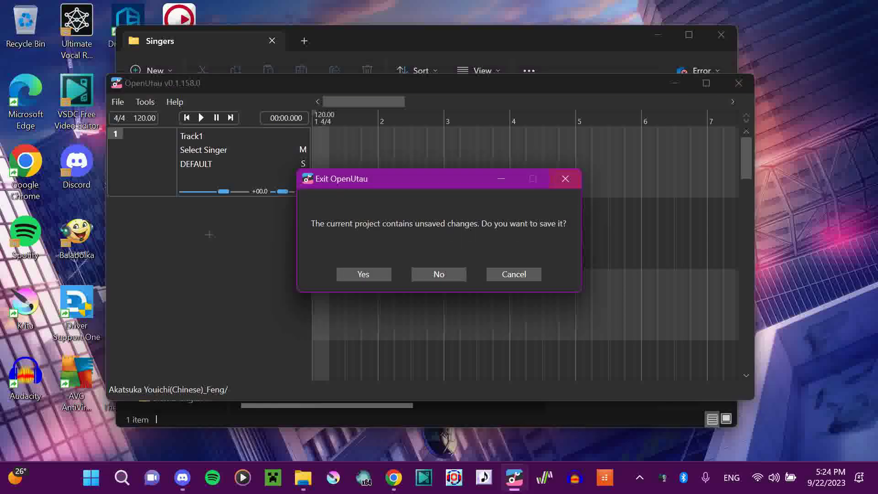
left_click(439, 274)
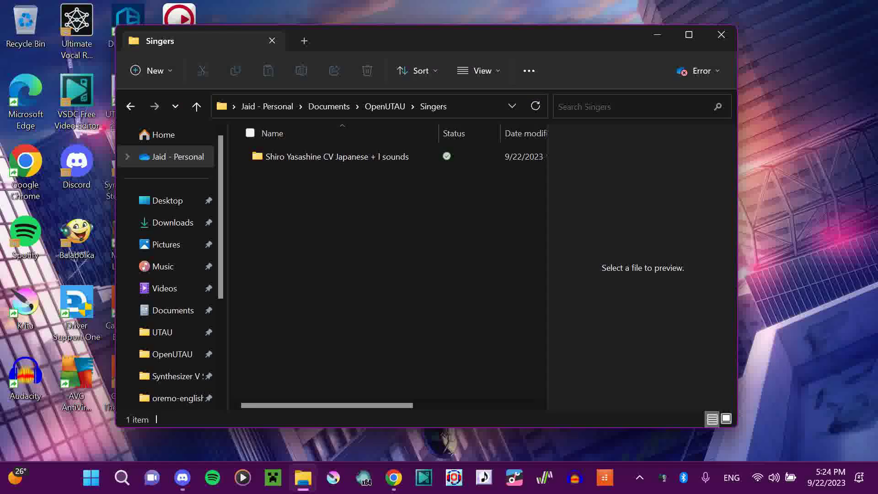
- Extract the zipped 欲音ルコ♂キレ音源(power)ver1.01 archive in the Downloads folder
left_click(173, 223)
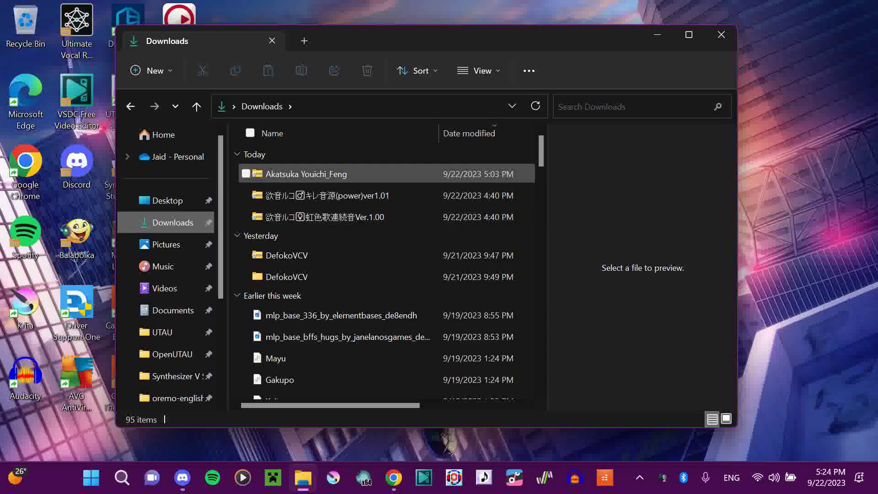
left_click(326, 196)
double_click(327, 196)
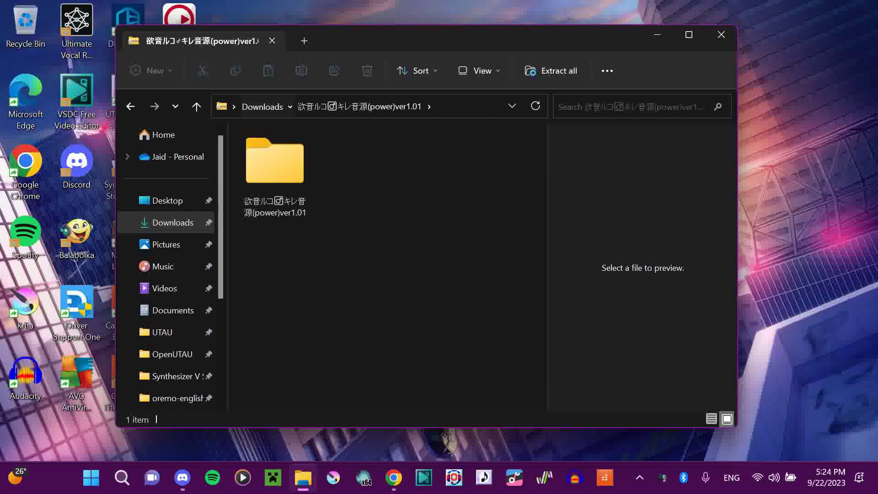
left_click(261, 106)
right_click(278, 196)
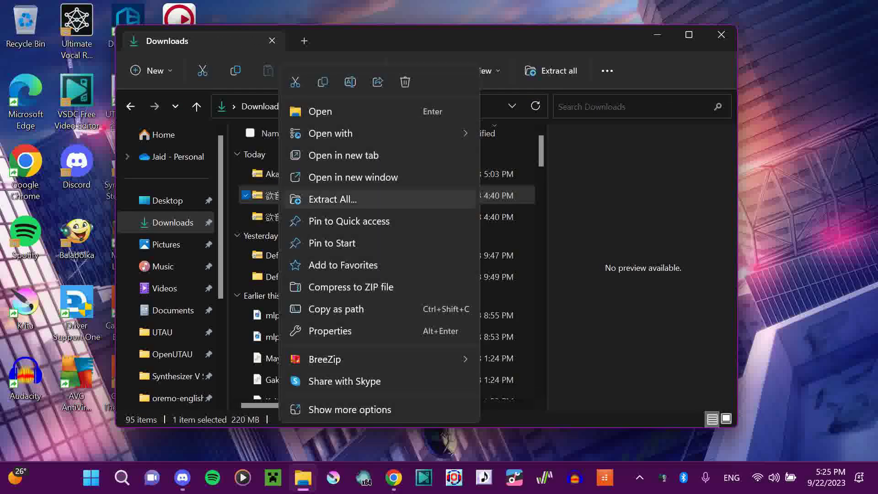
left_click(333, 198)
key("Return")
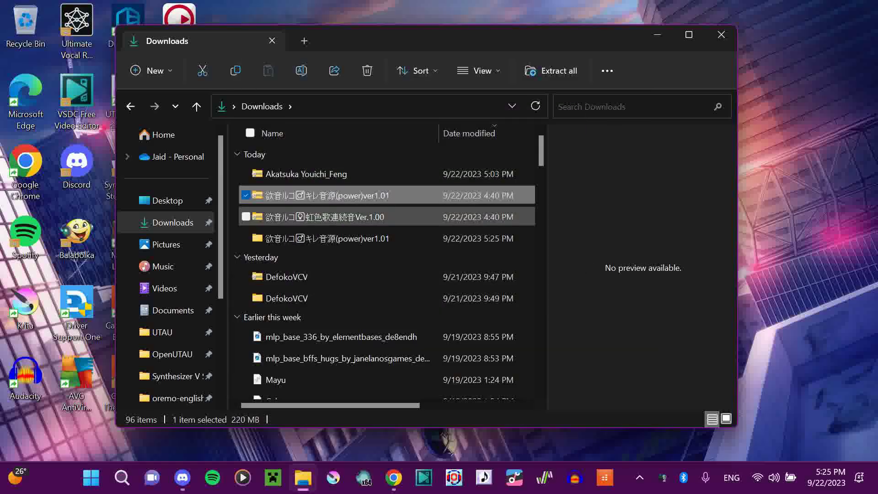
- Extract the zipped 欲音ルコ♀虹色歌連続音Ver.1.00 archive to its default folder in Downloads
left_click(295, 218)
right_click(298, 217)
left_click(353, 198)
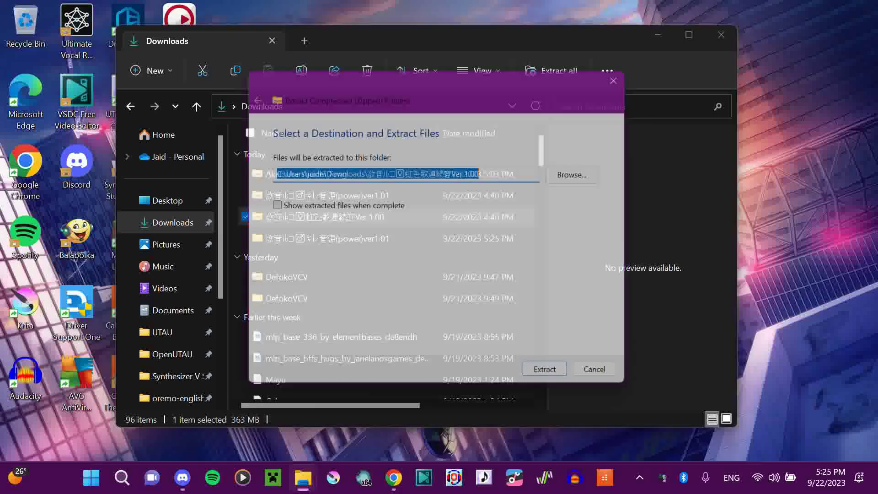
key("Return")
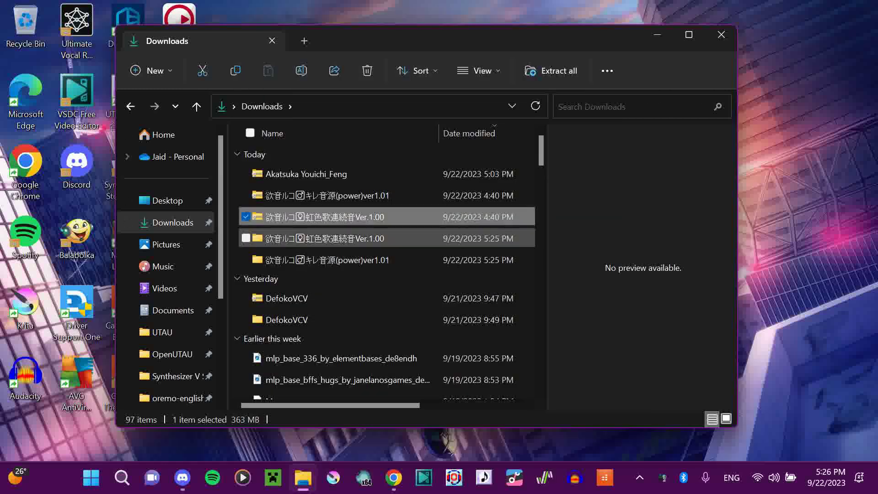
- Examine the contents of the inner folders of the extracted 欲音ルコ♀虹色歌連続音Ver.1.00 and 欲音ルコ♂キレ音源(power)ver1.01 voicebanks
double_click(320, 239)
double_click(320, 196)
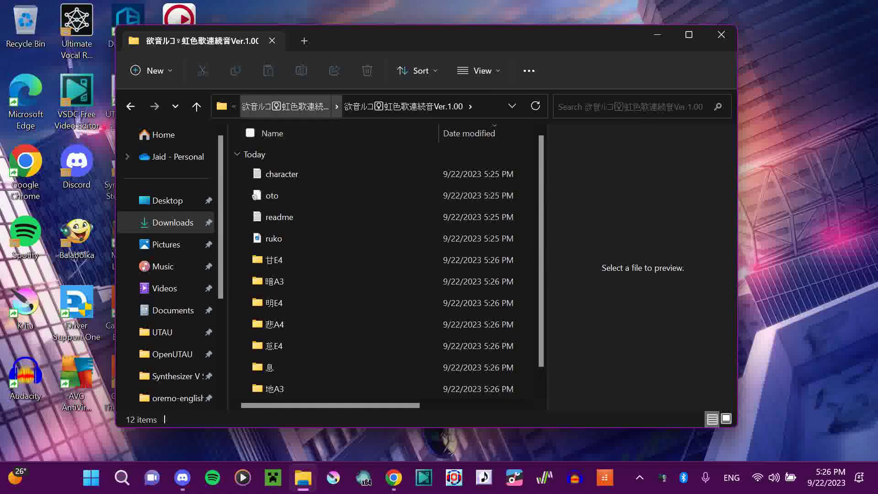
left_click(284, 106)
left_click(268, 106)
double_click(274, 260)
double_click(274, 196)
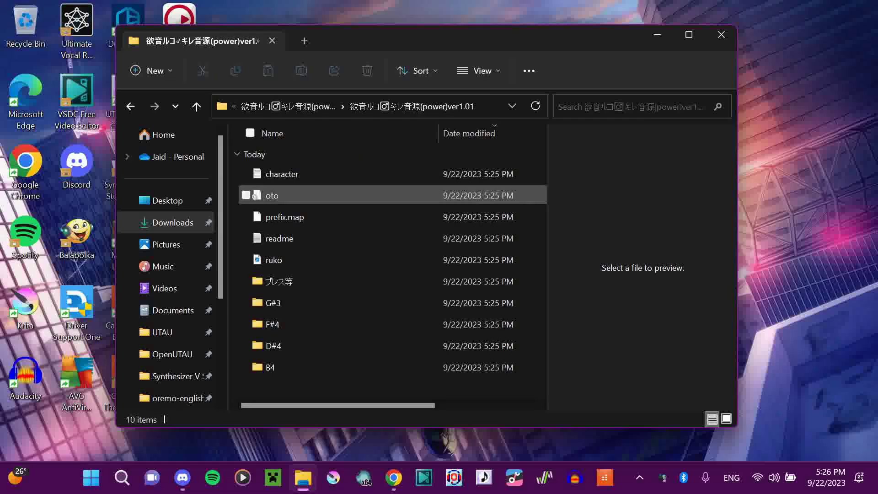
- Move the inner 欲音ルコ♂キレ音源(power)ver1.01 folder into the OpenUTAU Singers folder
left_click(282, 107)
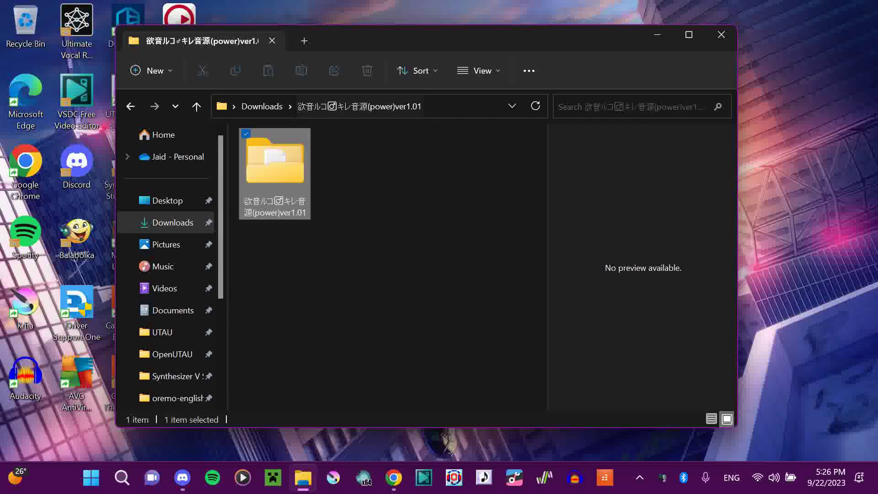
key("ctrl+x")
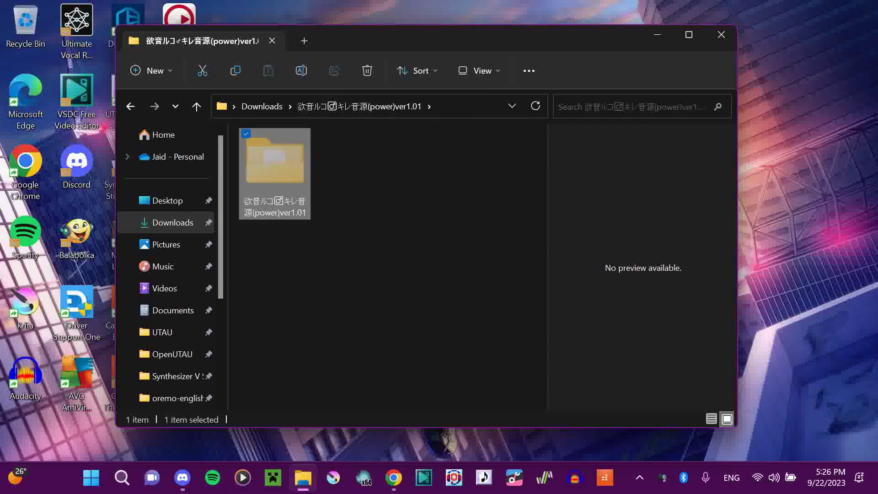
scroll(170, 298, "down", 2)
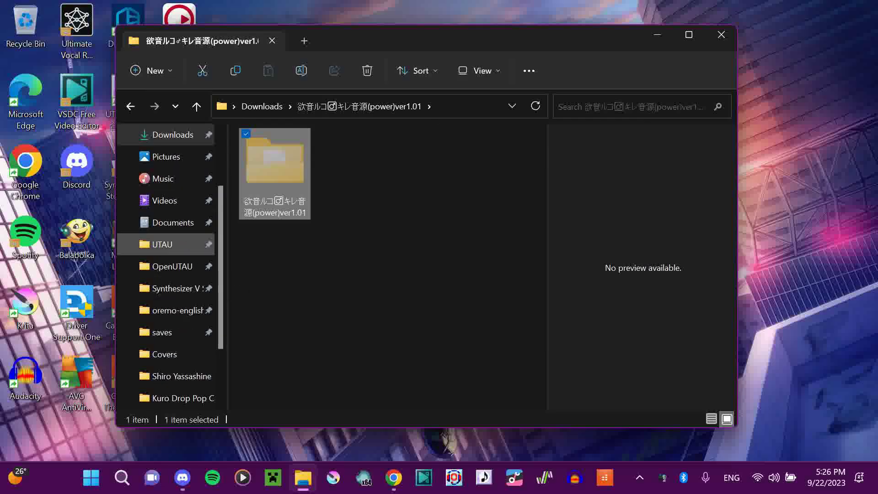
left_click(172, 267)
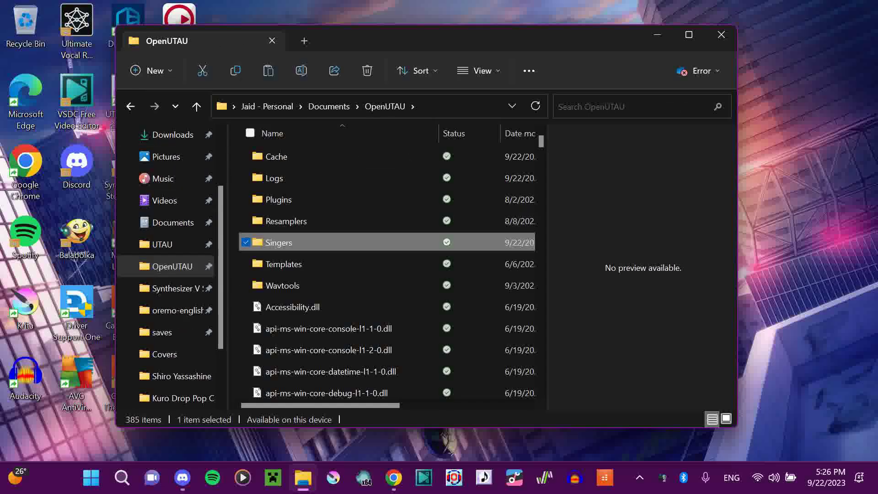
double_click(278, 242)
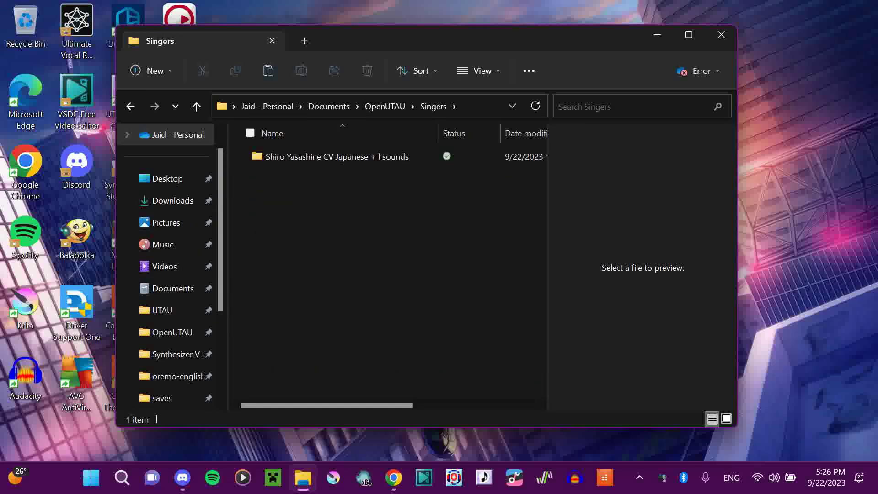
key("ctrl+v")
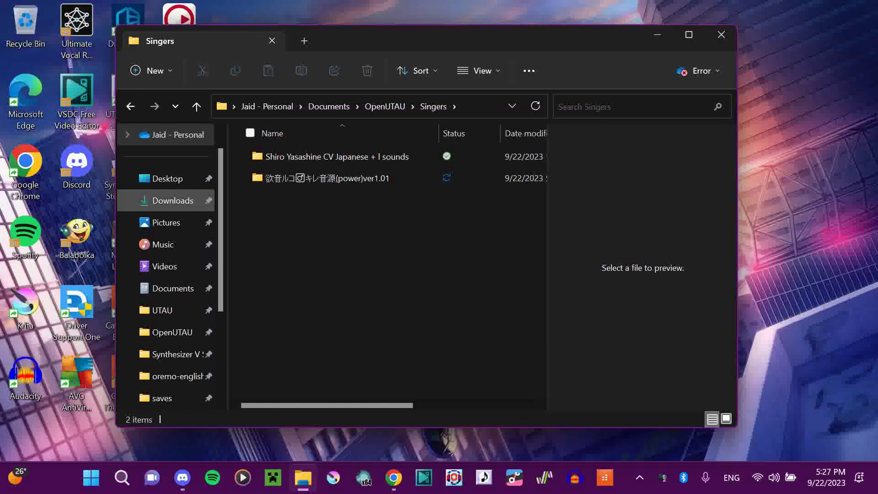
- Move the inner 欲音ルコ♀虹色歌連続音Ver.1.00 folder from its extracted folder in Downloads into the OpenUTAU Singers folder
left_click(173, 200)
double_click(293, 237)
left_click(262, 106)
double_click(320, 258)
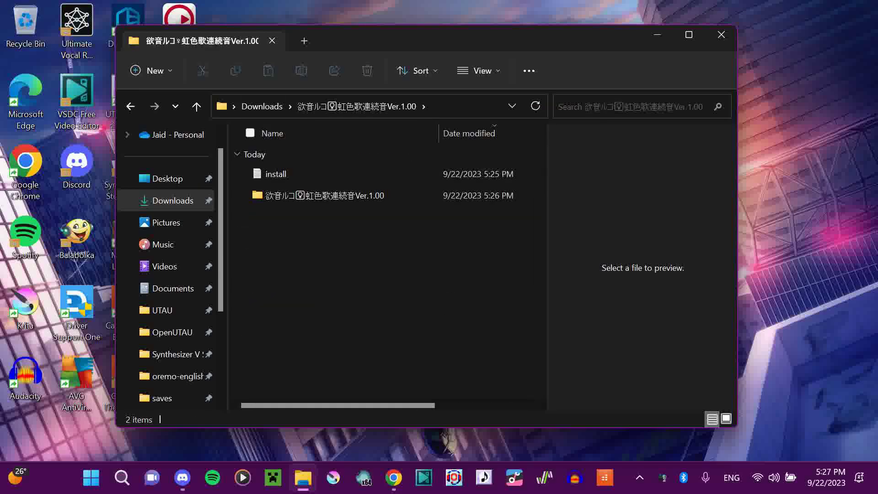
left_click(320, 195)
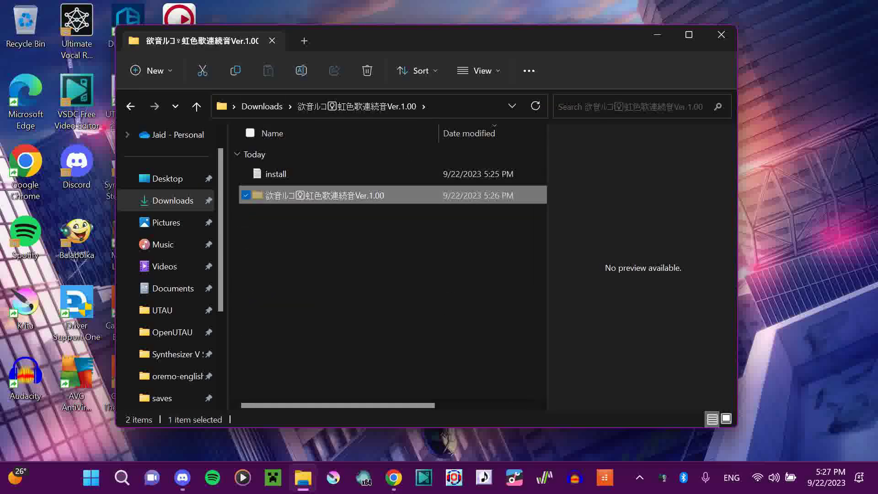
left_click(172, 332)
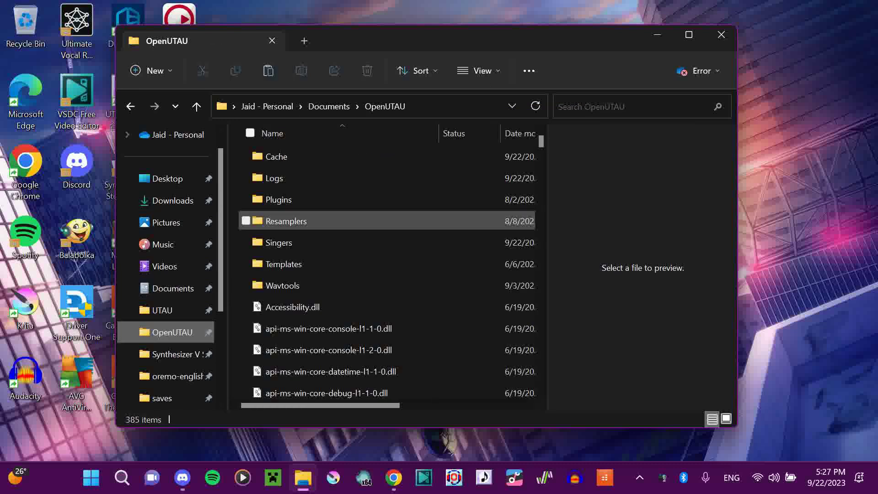
double_click(279, 242)
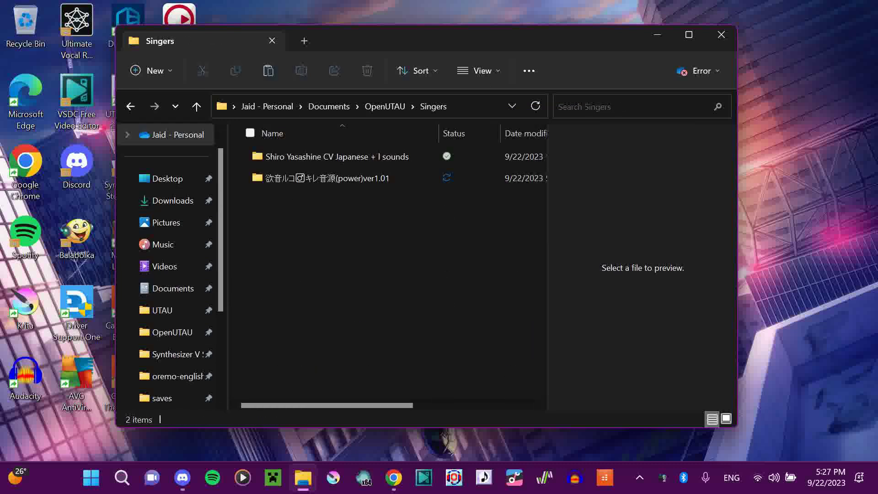
key("ctrl+v")
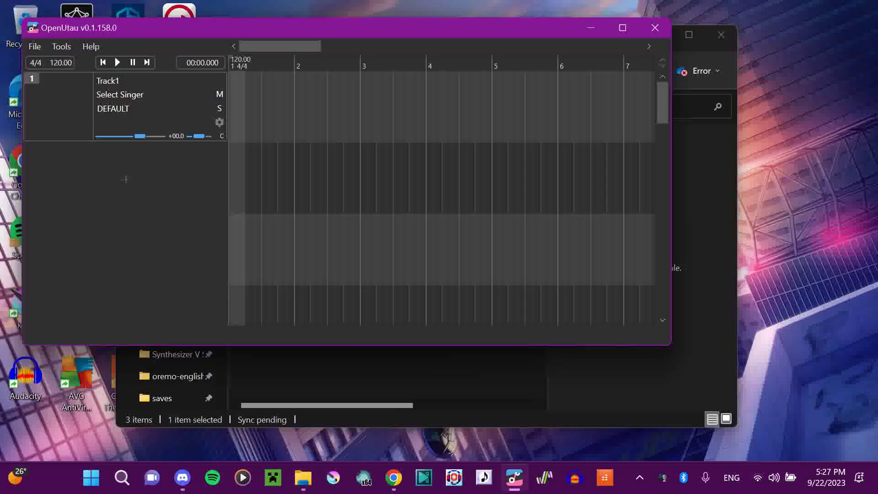
- Switch to OpenUtau and assign the classic singer 欲音ルコ♀虹色歌連続音Ver.1.00 to Track1
left_click(153, 109)
left_click(120, 94)
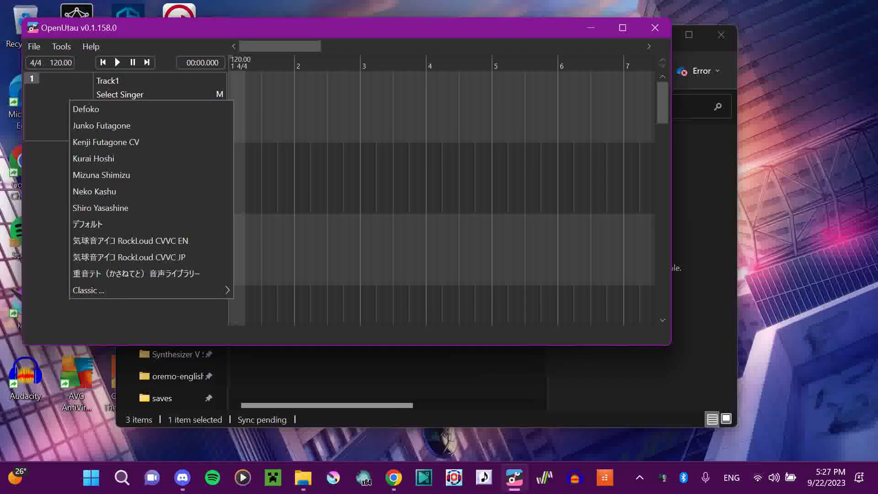
mouse_move(151, 290)
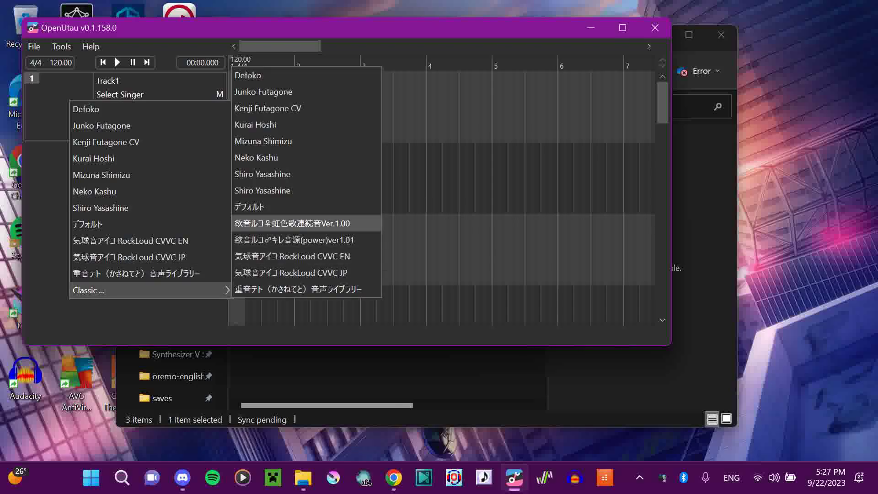
left_click(293, 223)
left_click(152, 123)
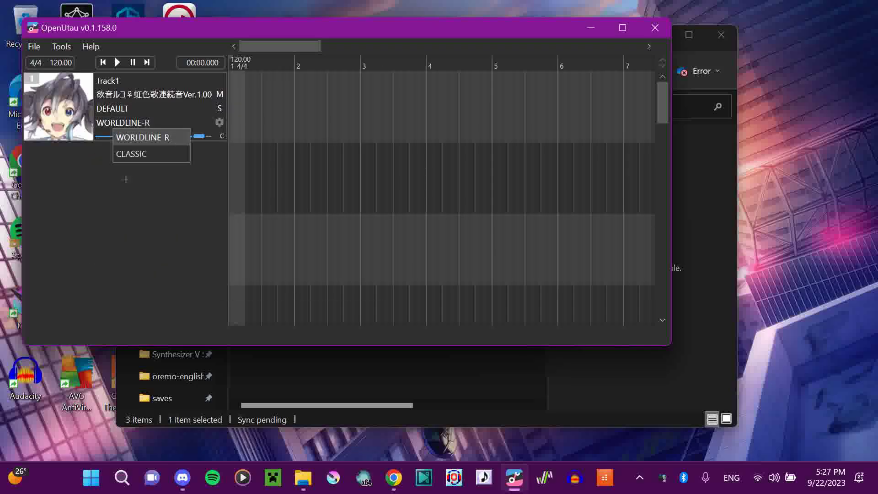
key("Escape")
- Create a four-measure part on Track1 and draw six consecutive notes in it: A#4, B4, C5, C#5, C5 and B4
left_click_drag(499, 105, 233, 105)
double_click(366, 105)
mouse_move(170, 202)
left_mouse_down()
mouse_move(243, 202)
mouse_move(432, 157)
mouse_move(553, 186)
left_mouse_up()
left_click_drag(399, 156, 388, 157)
mouse_move(465, 172)
left_mouse_down()
mouse_move(444, 172)
mouse_move(451, 172)
left_mouse_up()
left_click_drag(531, 186, 509, 187)
- Convert the lyrics of all notes in the part from romaji to hiragana
key("ctrl+a")
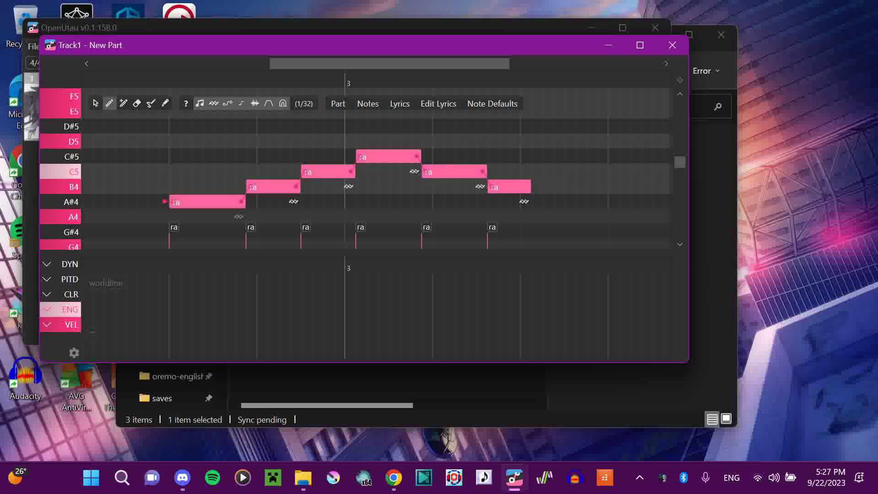
left_click(400, 104)
left_click(431, 120)
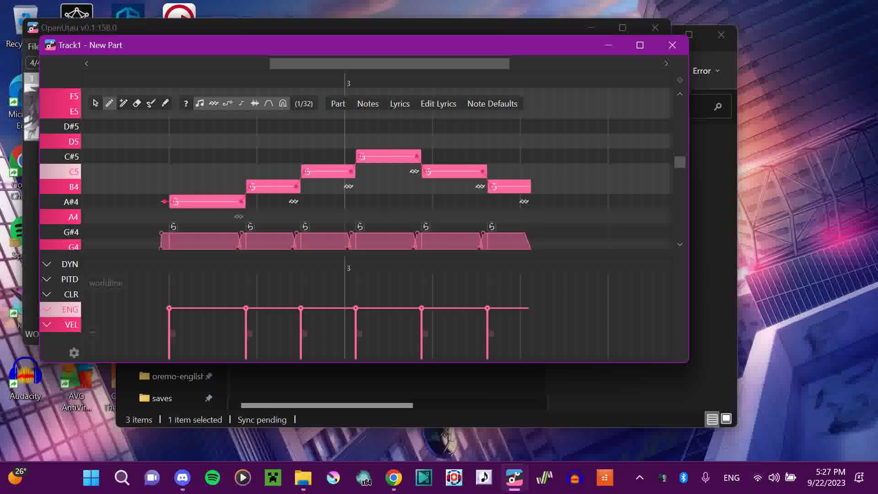
- Play Track1 from measure 2 to hear the notes sung by the female voicebank
left_click(712, 170)
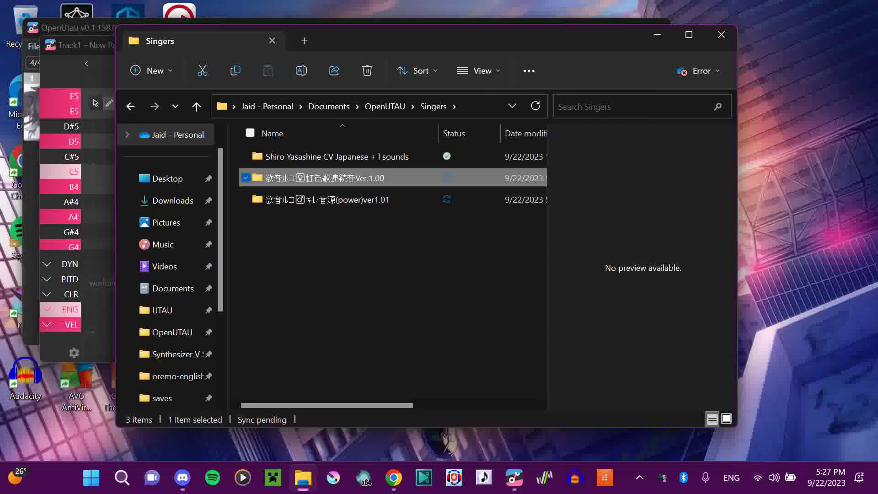
left_click(77, 27)
key("space")
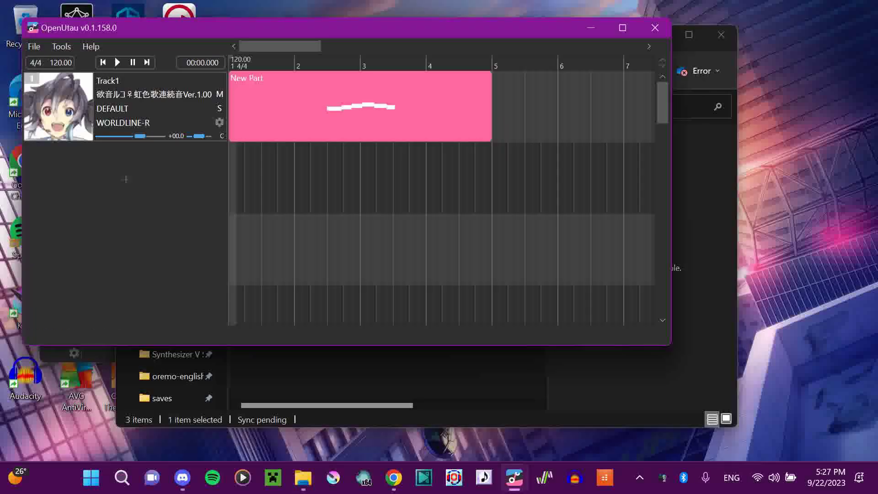
left_click(297, 62)
key("space")
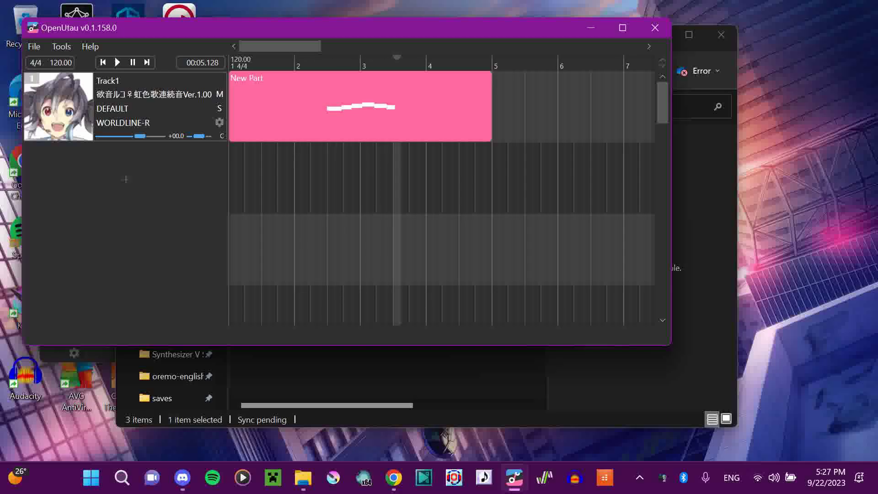
- Change Track1's singer to the classic voicebank 欲音ルコ♂キレ音源(power)ver1.01 and play the track
left_click(151, 94)
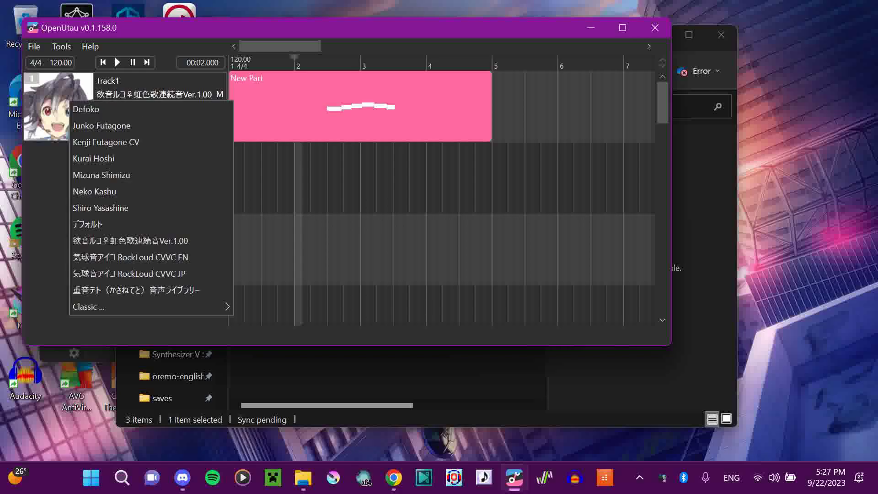
mouse_move(151, 306)
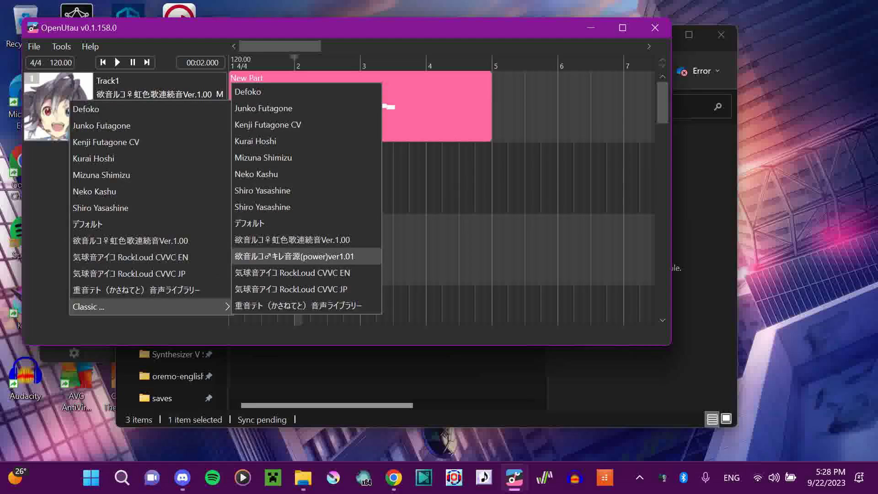
left_click(293, 257)
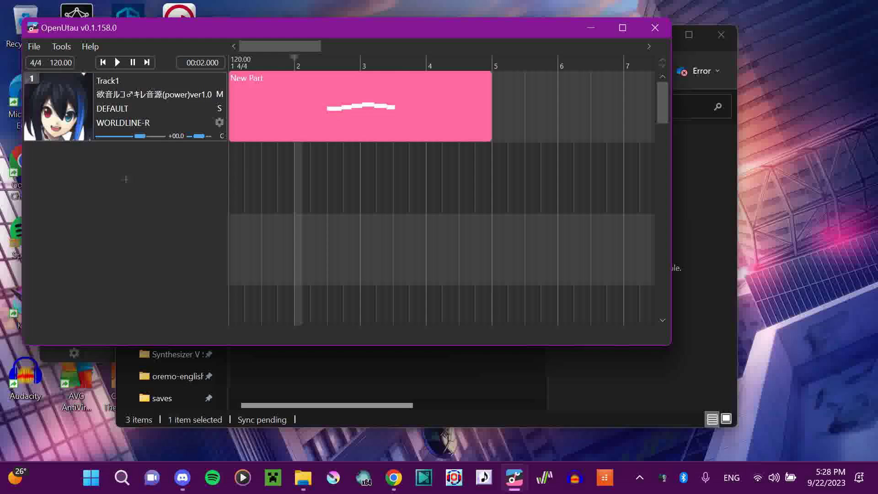
left_click(117, 62)
key("alt+Tab")
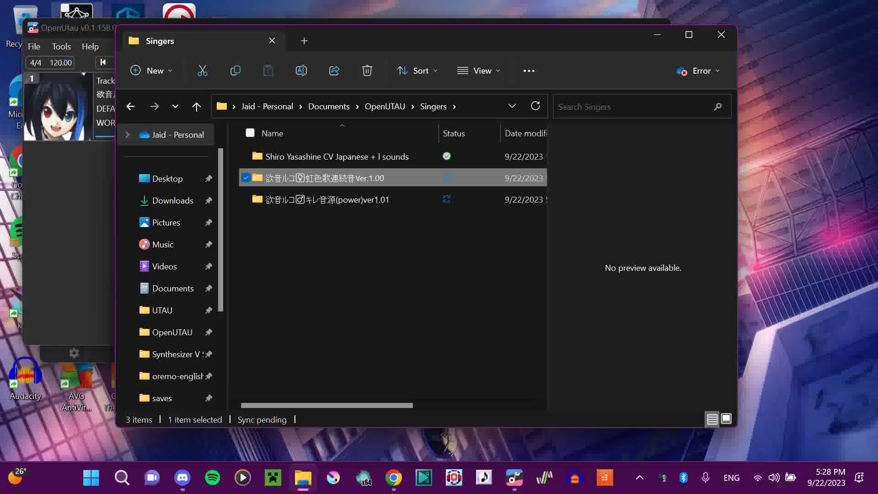
- Convert the lyrics of the part's notes to romaji and back to hiragana in the piano roll
left_click(515, 478)
left_click(587, 403)
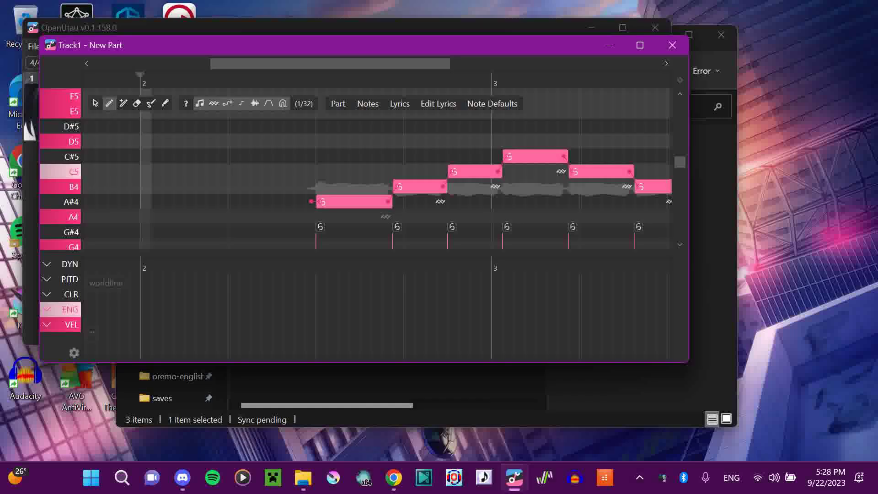
left_click(400, 103)
left_click(408, 134)
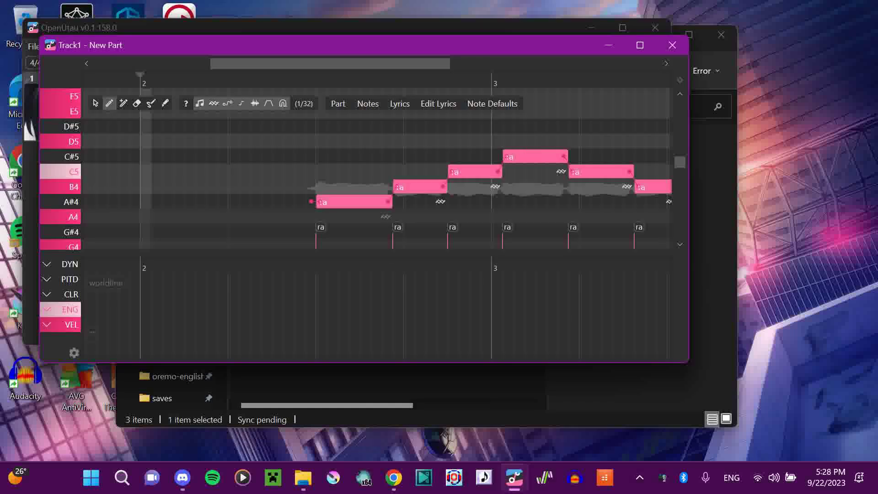
left_click(400, 103)
left_click(412, 120)
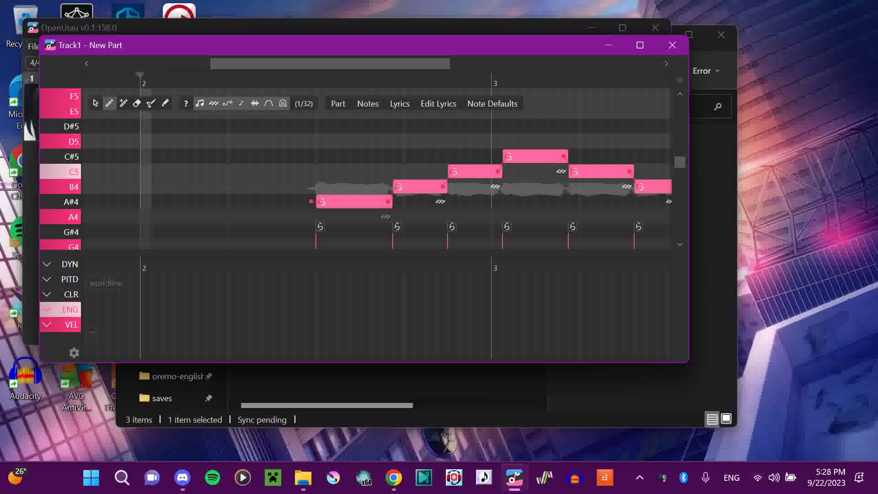
- Try the alias "- らB4" as the lyric of the first note, and undo the lyric change and stray notes
left_click(321, 156)
key("ctrl+z")
double_click(354, 202)
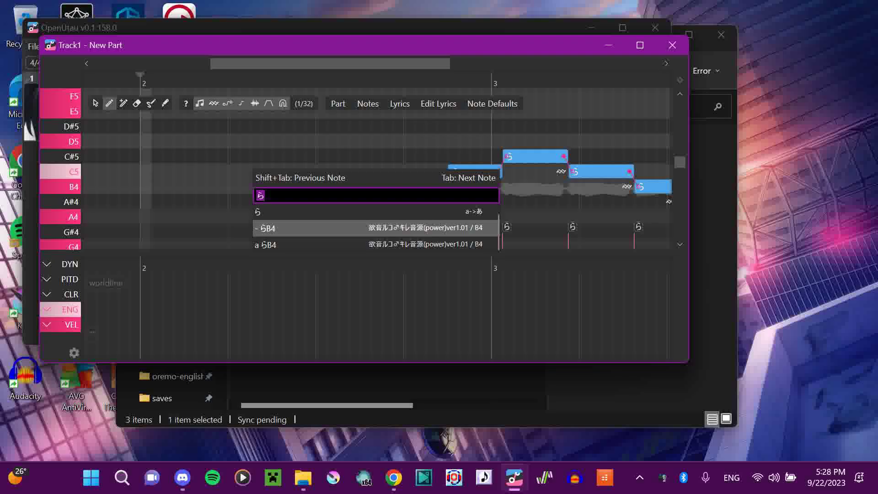
scroll(355, 228, "down", 6)
scroll(354, 228, "up", 6)
left_click(354, 227)
double_click(420, 187)
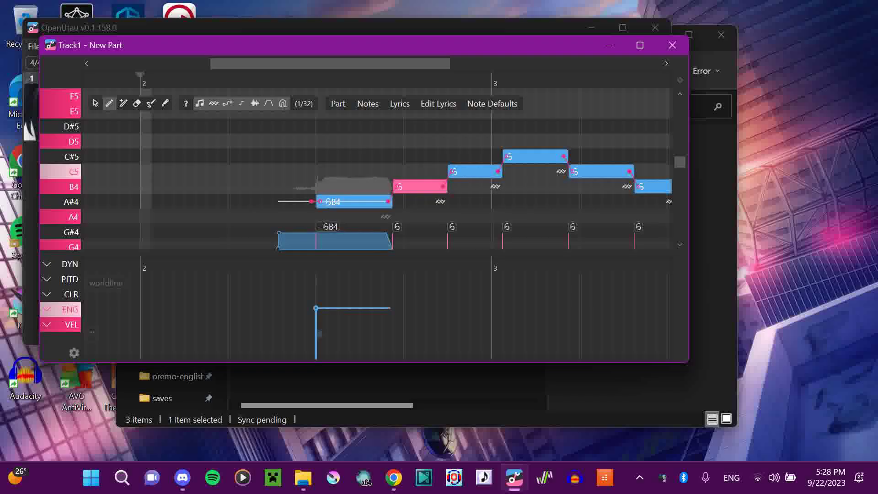
left_click(211, 171)
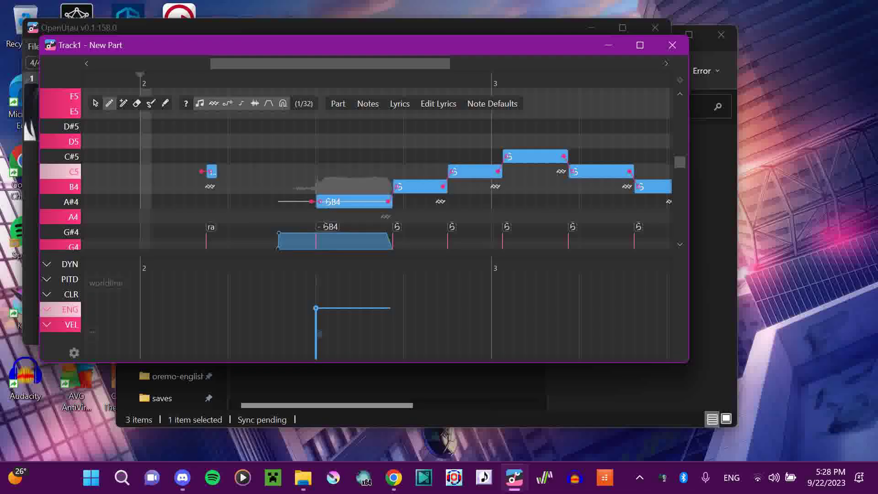
key("ctrl+z")
key("ctrl+z")
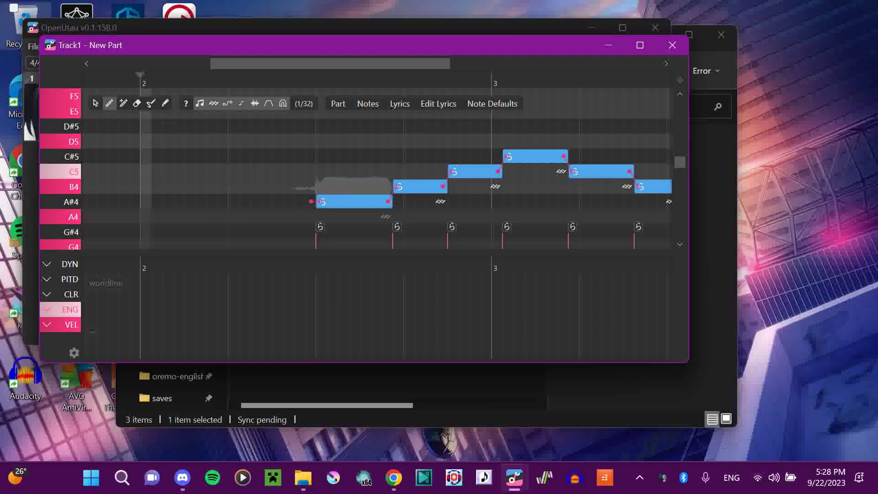
- Set Track1's phonemizer to [JA VCV] Japanese VCV Phonemizer and play the track
left_click(78, 28)
left_click(112, 109)
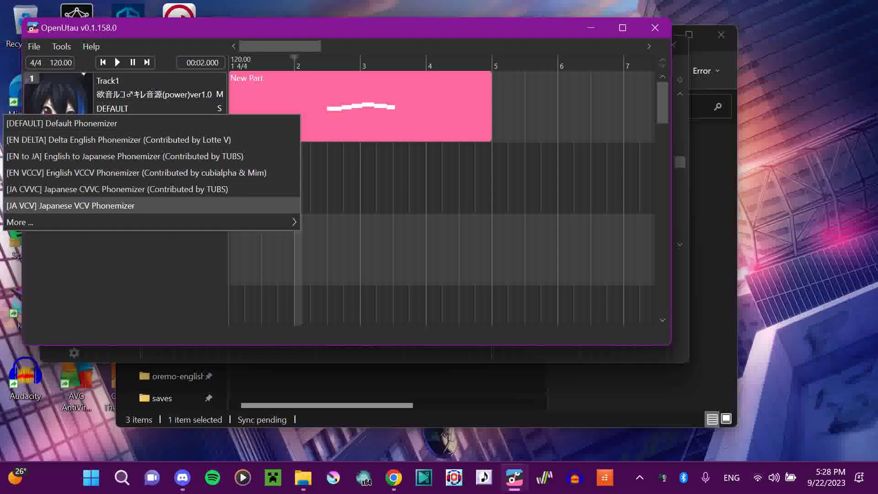
left_click(125, 205)
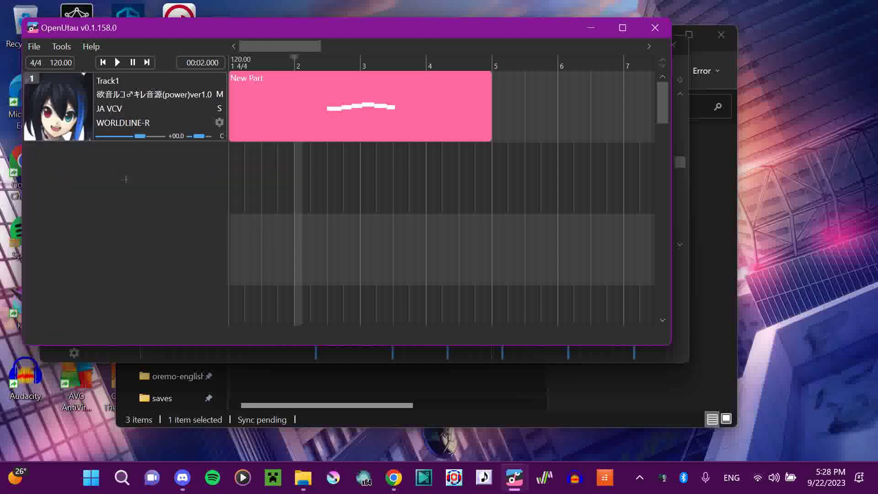
left_click(117, 62)
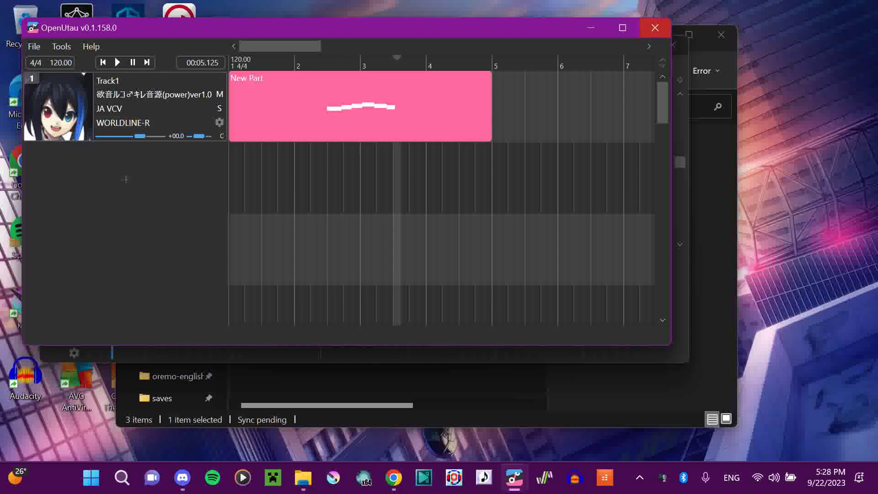
- Exit OpenUtau without saving the project and close the Singers folder window
left_click(656, 28)
left_click(439, 274)
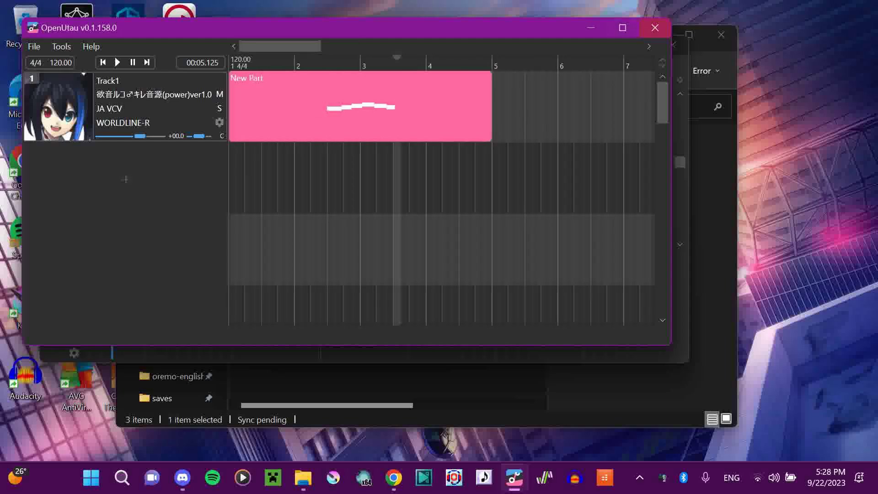
left_click(655, 28)
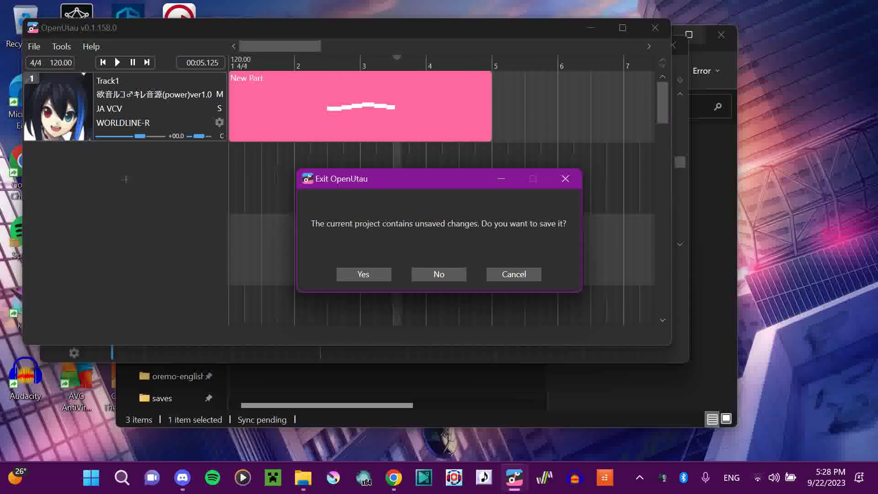
left_click(439, 274)
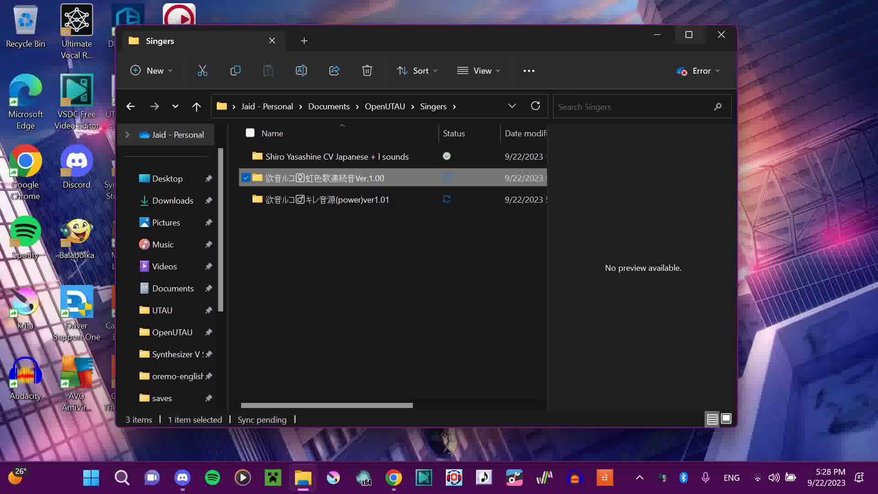
left_click(722, 35)
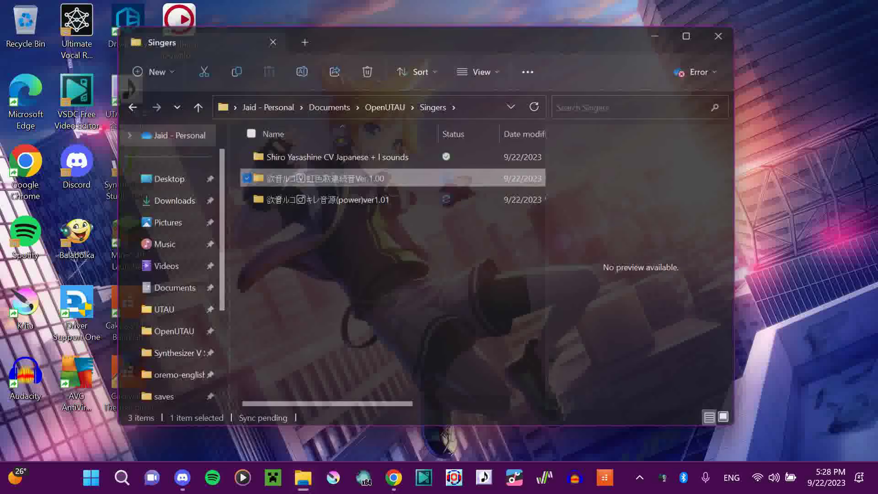